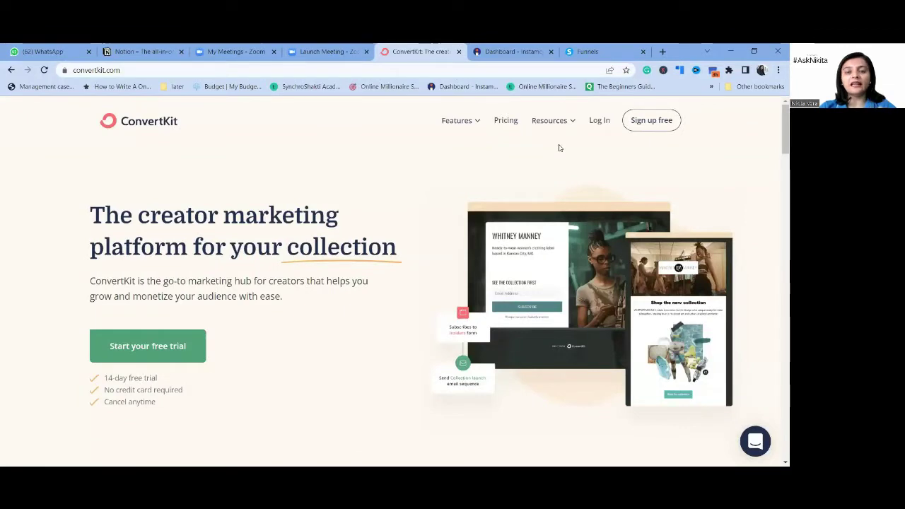
# Step: Sign in to ConvertKit and start a new item from Grow > Landing Pages & Forms
pyautogui.click(602, 125)
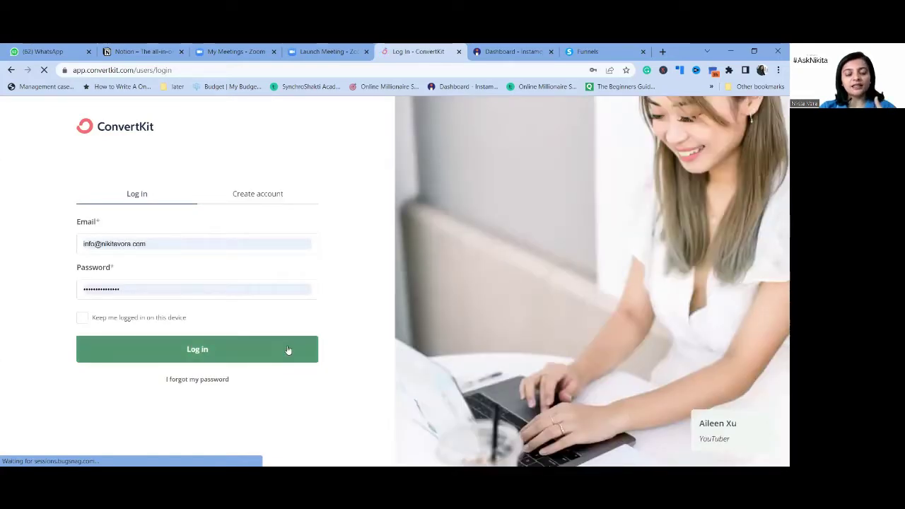
pyautogui.click(288, 350)
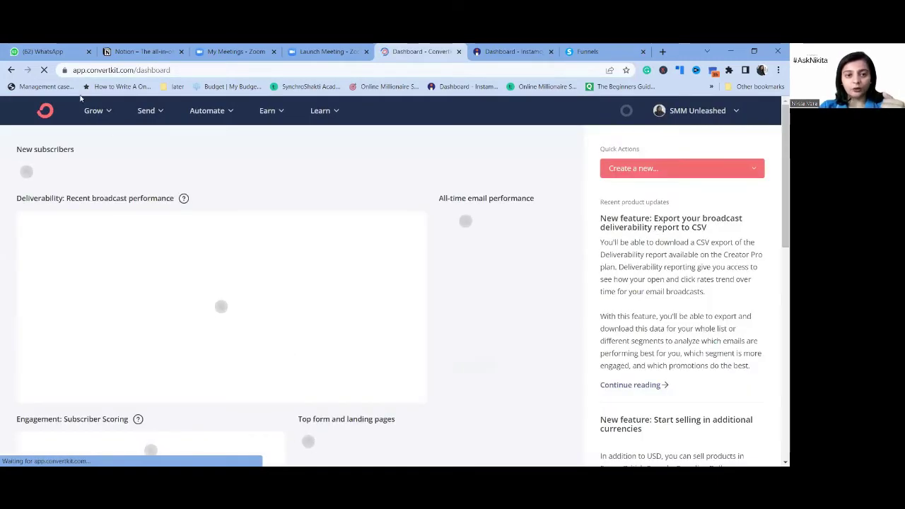
pyautogui.click(97, 110)
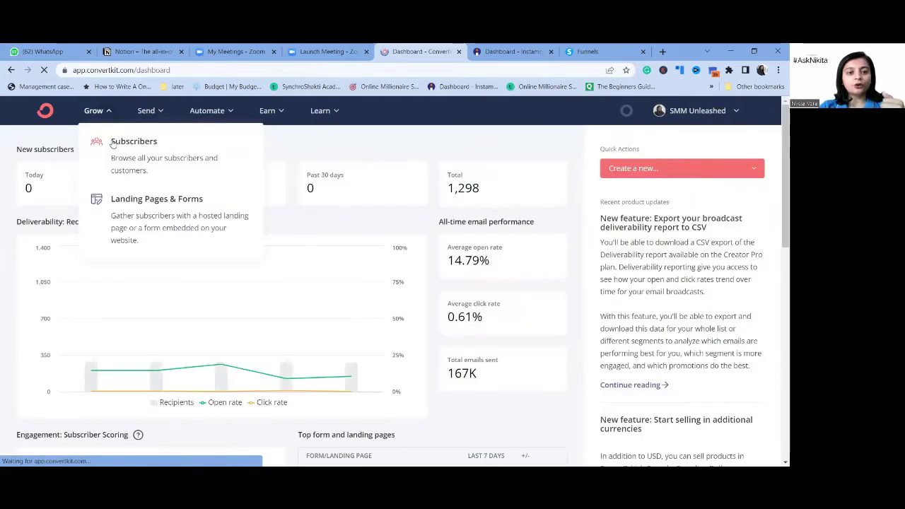
pyautogui.click(126, 206)
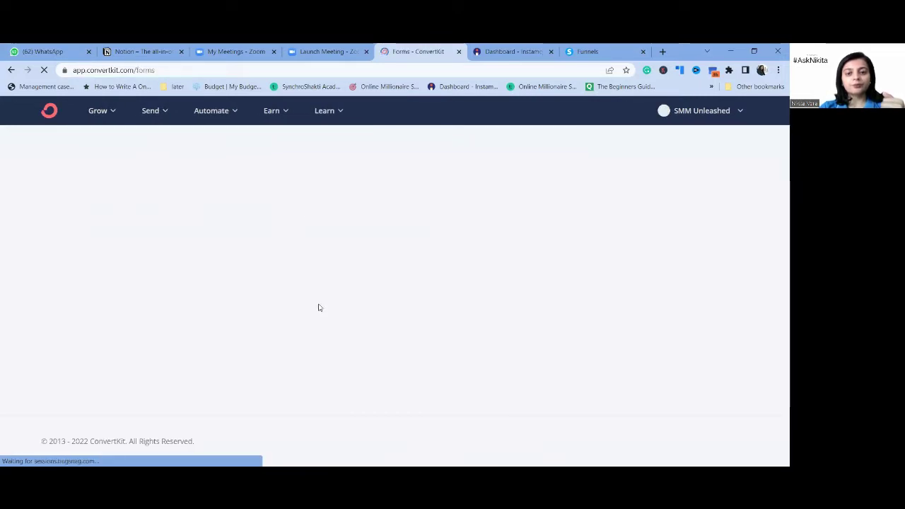
pyautogui.scroll(-2, 318, 307)
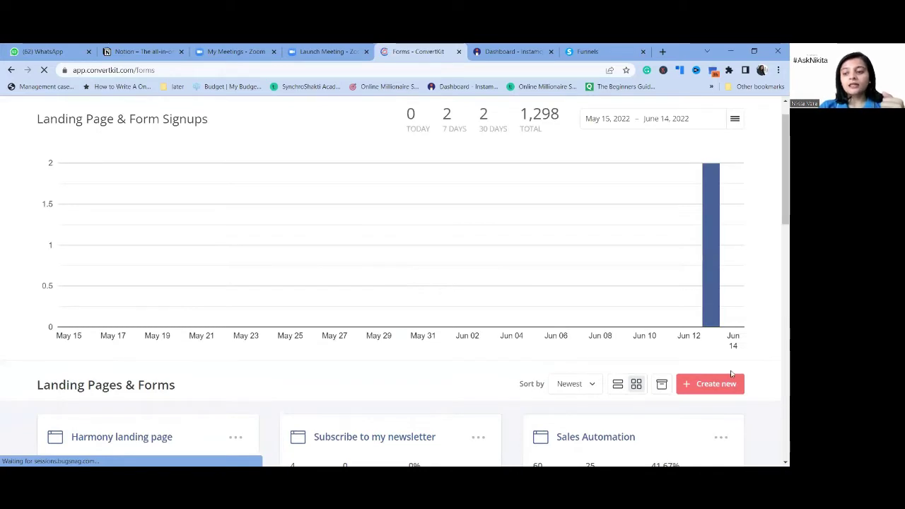
pyautogui.click(727, 383)
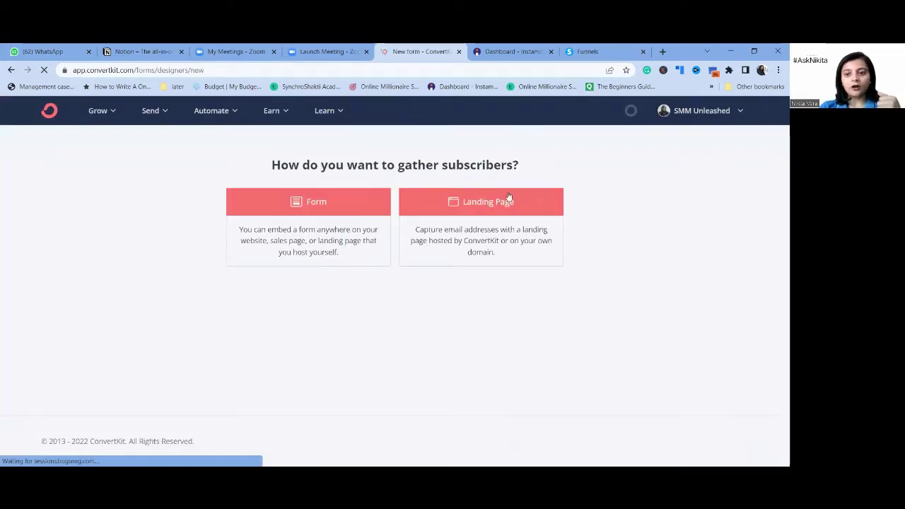
# Step: Start a new landing page from the Archer template after previewing it
pyautogui.click(508, 193)
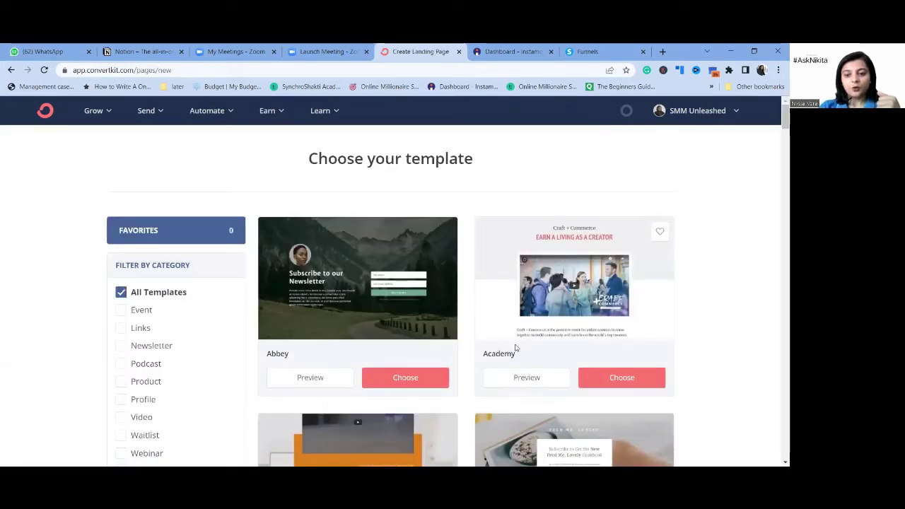
pyautogui.scroll(-4, 507, 314)
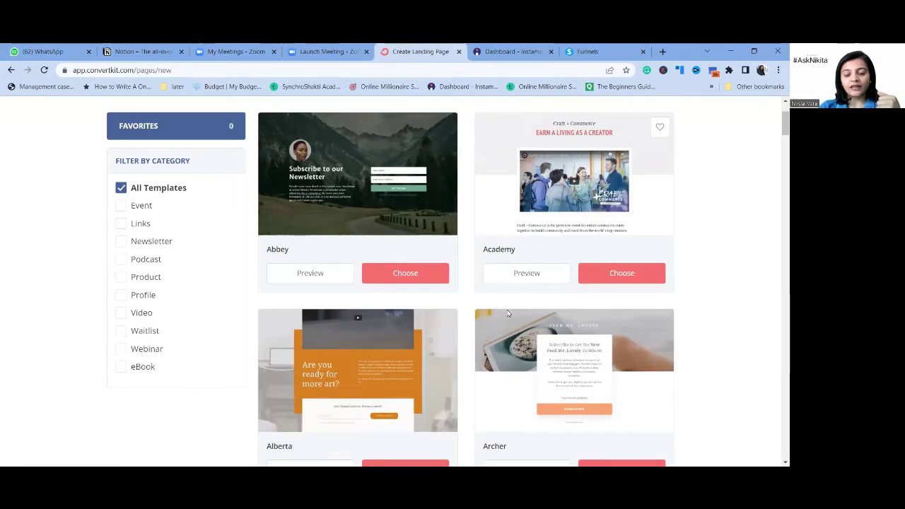
pyautogui.scroll(-2, 507, 313)
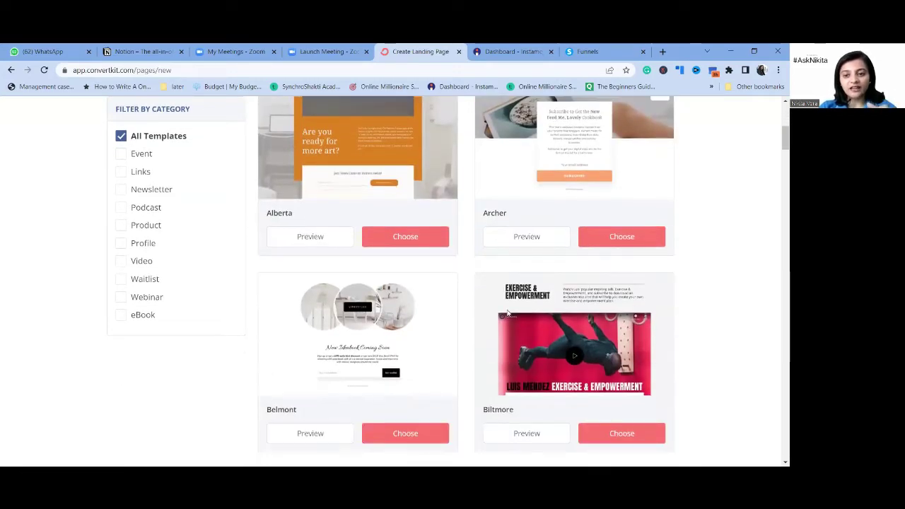
pyautogui.scroll(2, 464, 313)
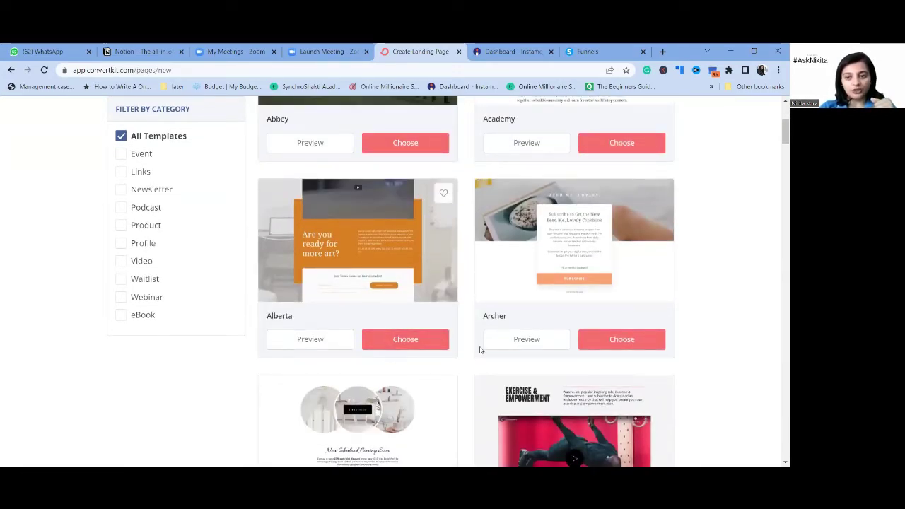
pyautogui.click(527, 339)
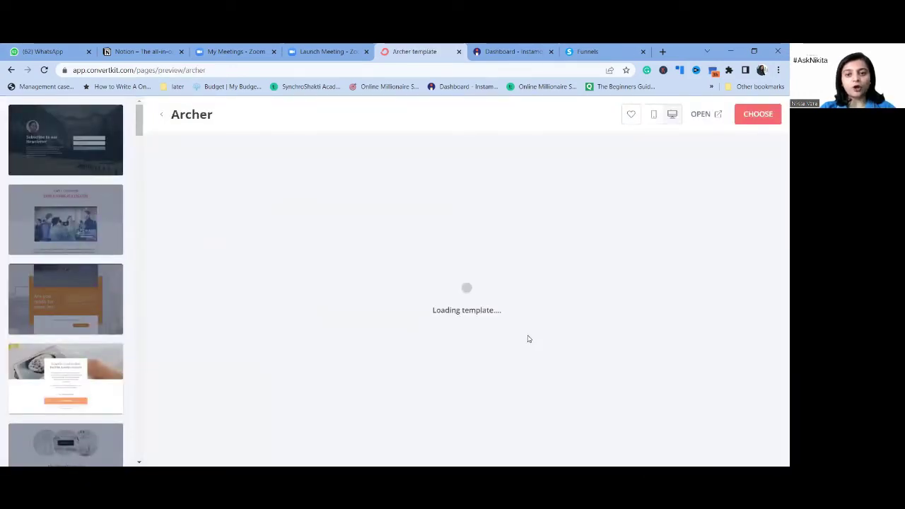
pyautogui.scroll(-1, 527, 338)
pyautogui.scroll(-3, 528, 337)
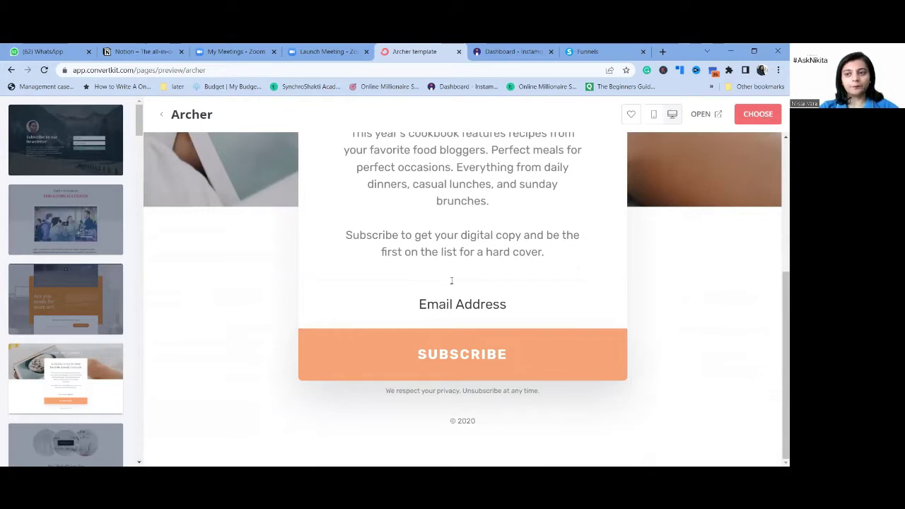
pyautogui.click(349, 291)
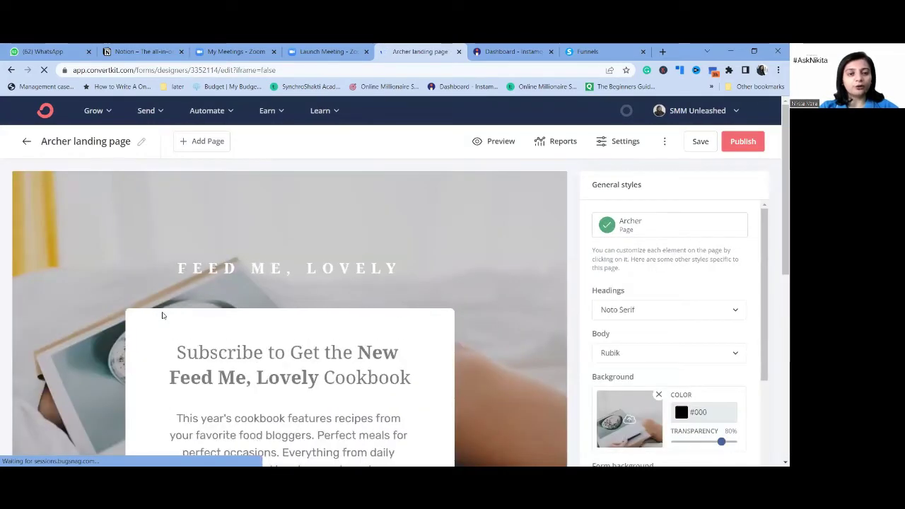
# Step: Type test text 'nfkajdfkjdfdl' into the Archer body paragraph, then go to the Systeme.io Funnels tab
pyautogui.scroll(-2, 162, 315)
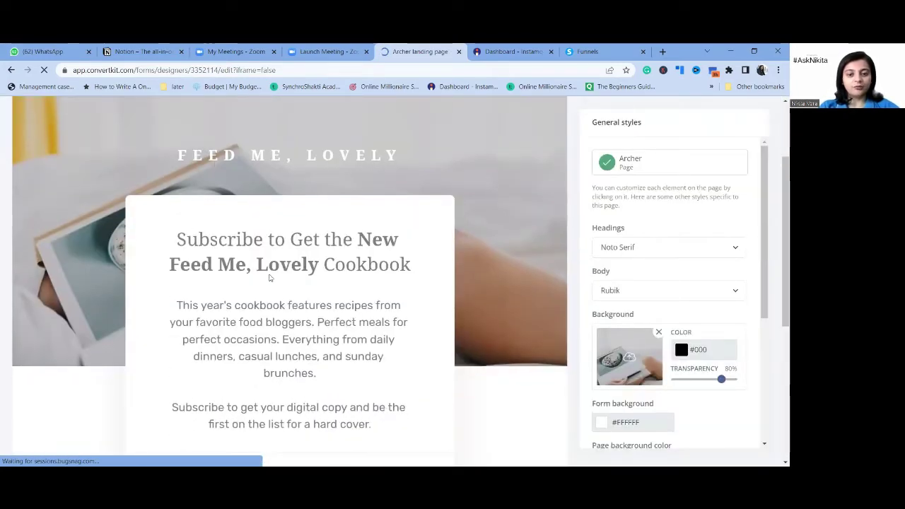
pyautogui.click(281, 306)
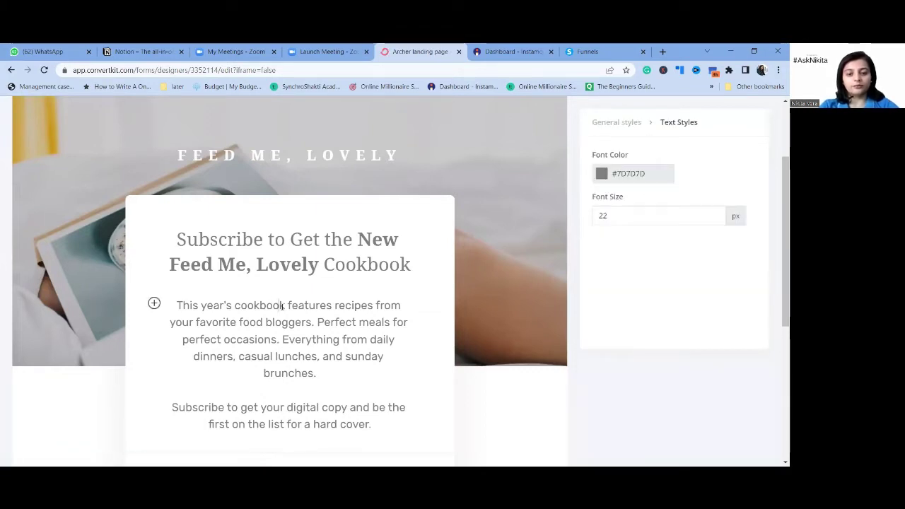
pyautogui.write('nfkajdfkjdfdl')
pyautogui.scroll(-3, 290, 330)
pyautogui.scroll(3, 289, 330)
pyautogui.scroll(1, 360, 264)
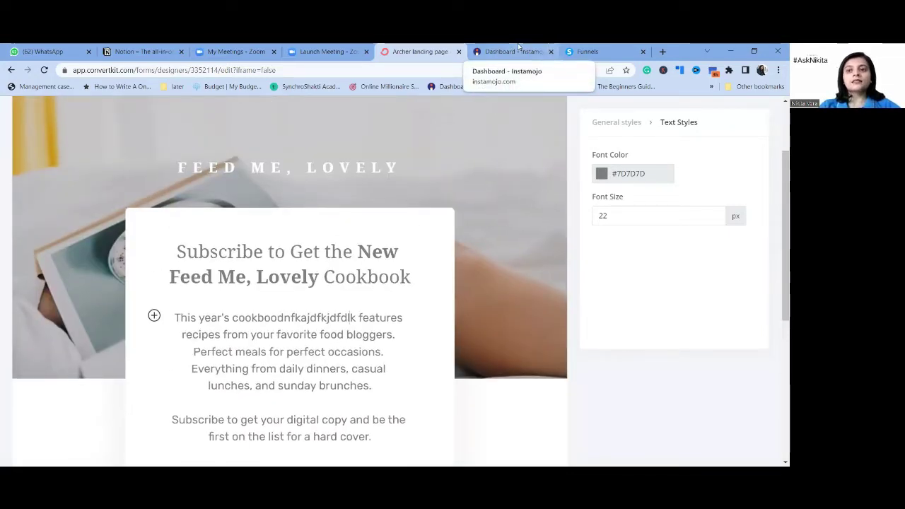
pyautogui.click(611, 48)
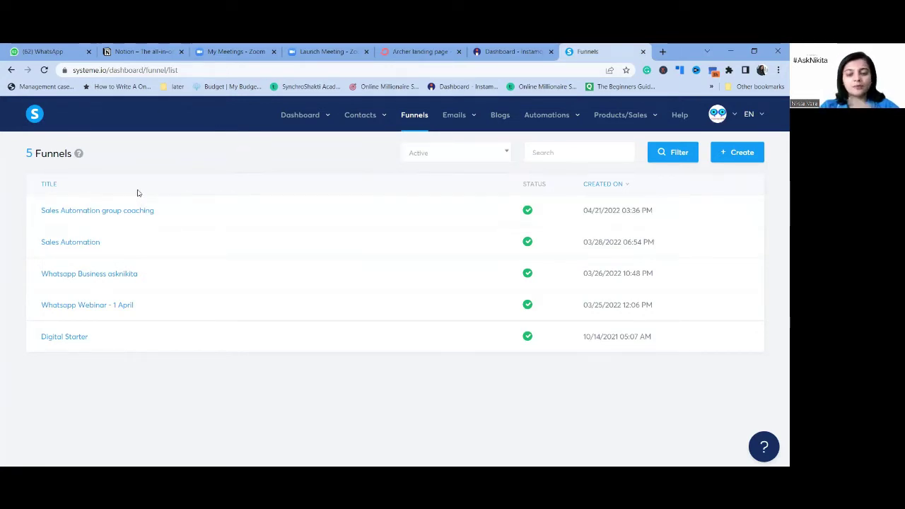
# Step: Create a Sell-type funnel named 'tet' from the Systeme.io Funnels list
pyautogui.click(35, 115)
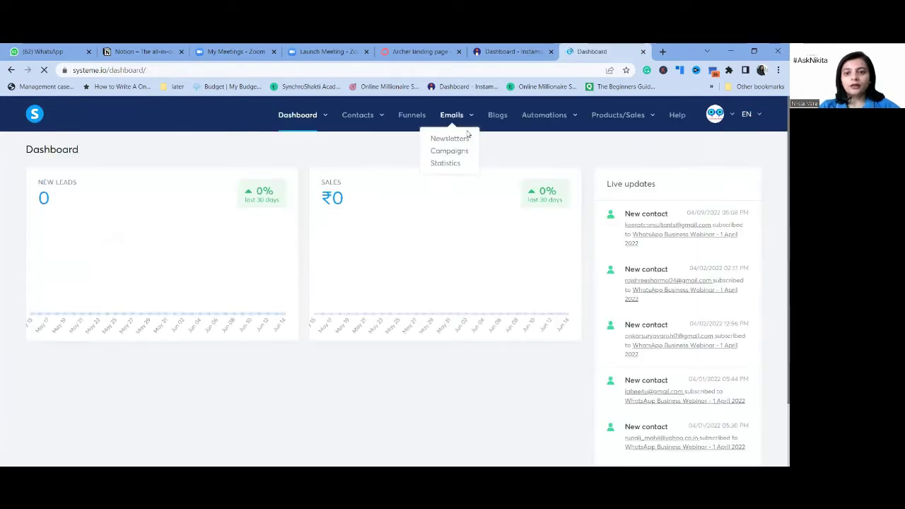
pyautogui.click(410, 117)
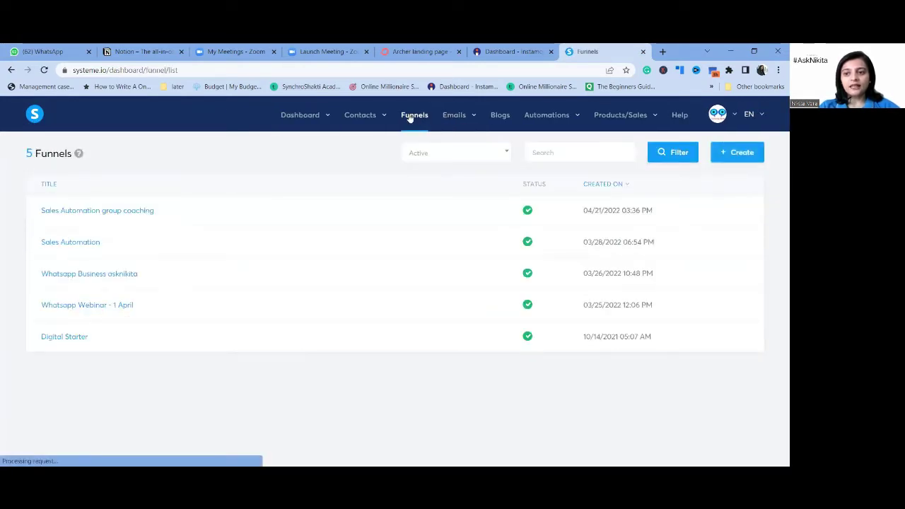
pyautogui.click(748, 157)
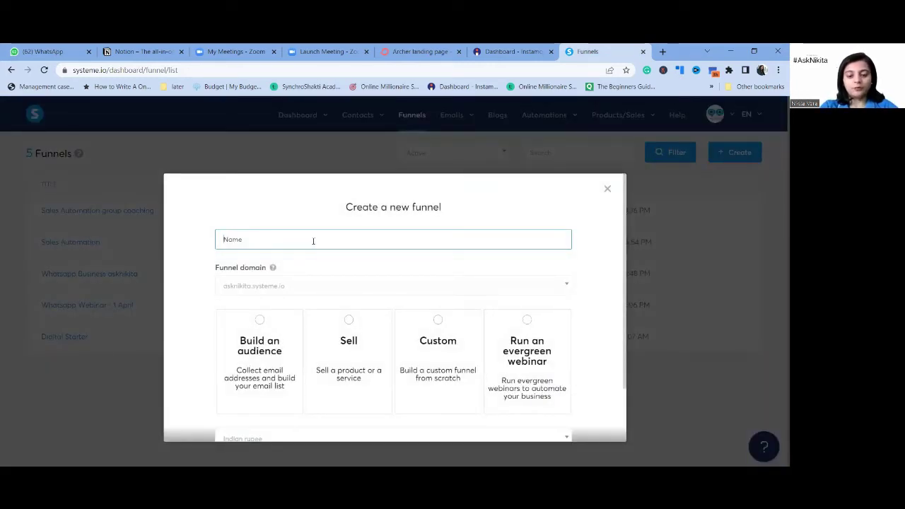
pyautogui.click(340, 332)
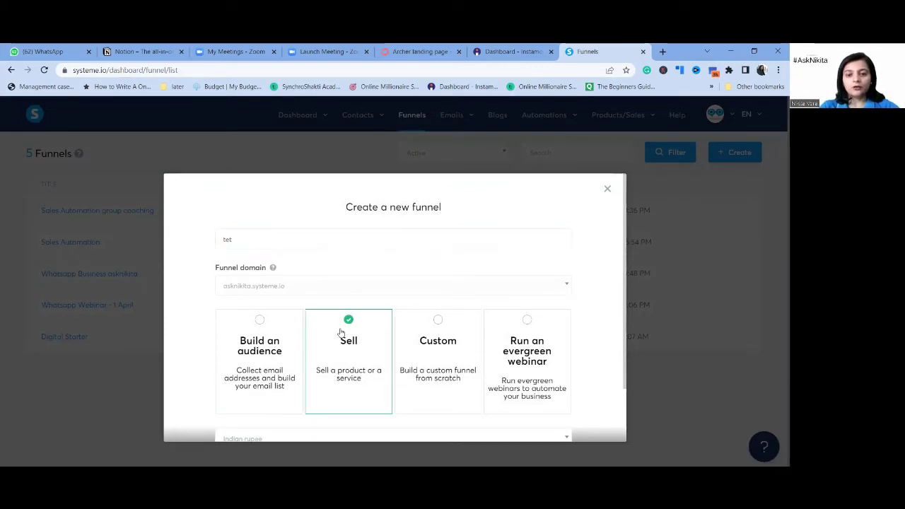
pyautogui.scroll(-1, 455, 415)
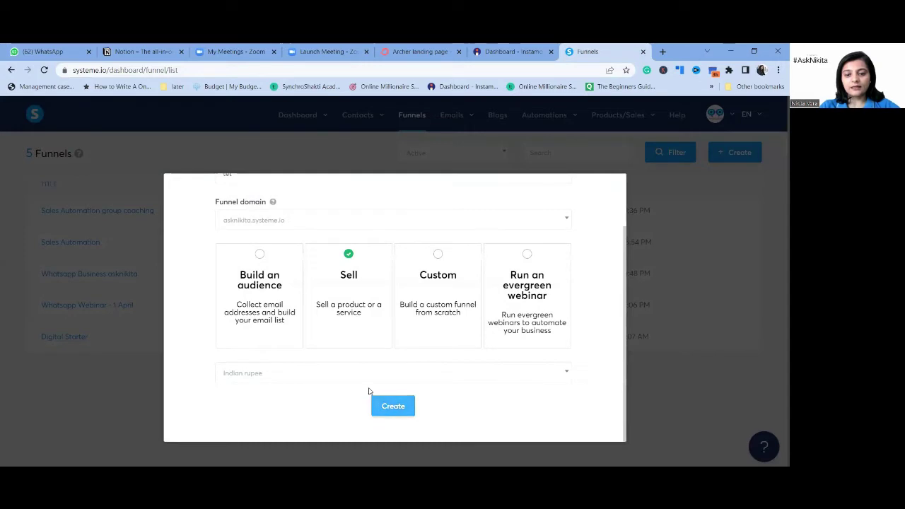
pyautogui.click(387, 408)
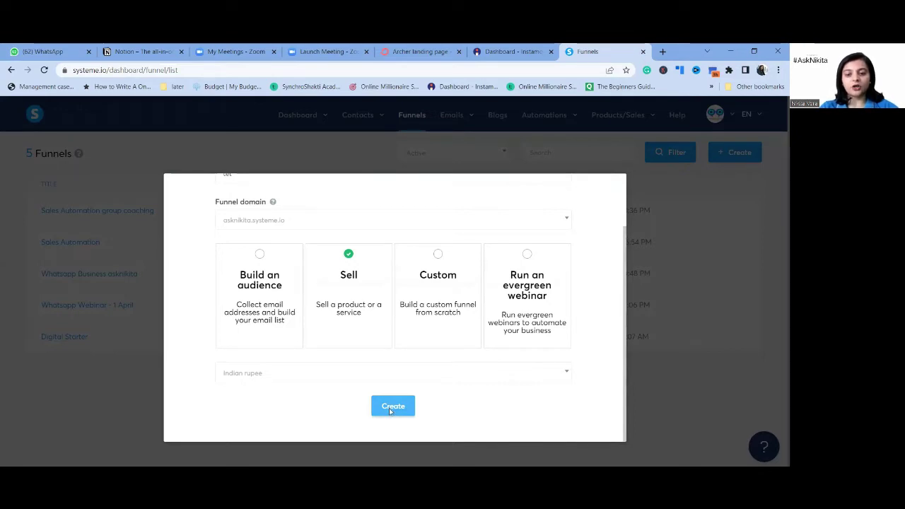
pyautogui.click(390, 408)
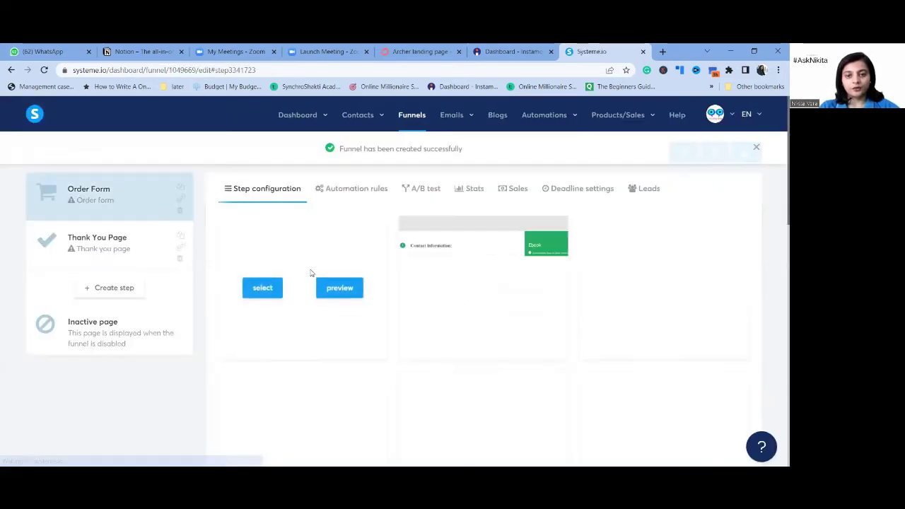
# Step: Apply the ebook template to the Order Form step and open that page in the editor
pyautogui.scroll(-1, 344, 342)
pyautogui.scroll(-4, 344, 342)
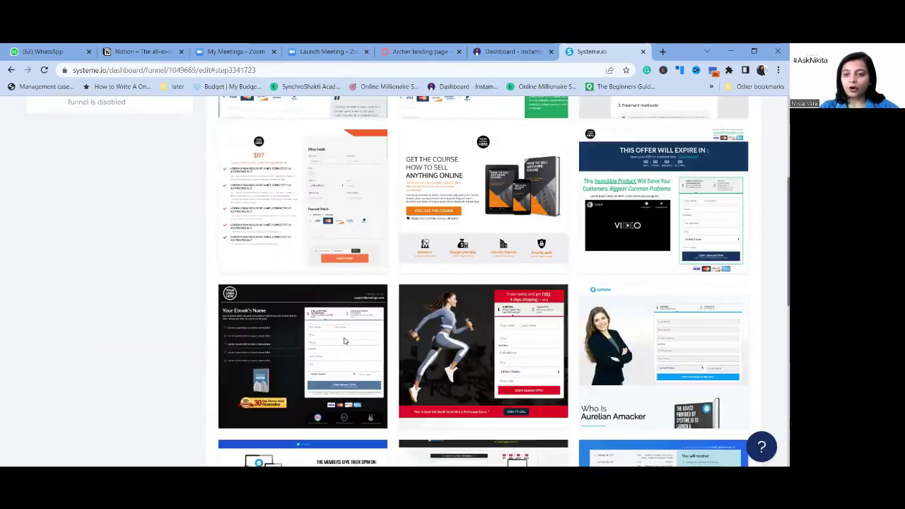
pyautogui.scroll(2, 344, 341)
pyautogui.click(262, 319)
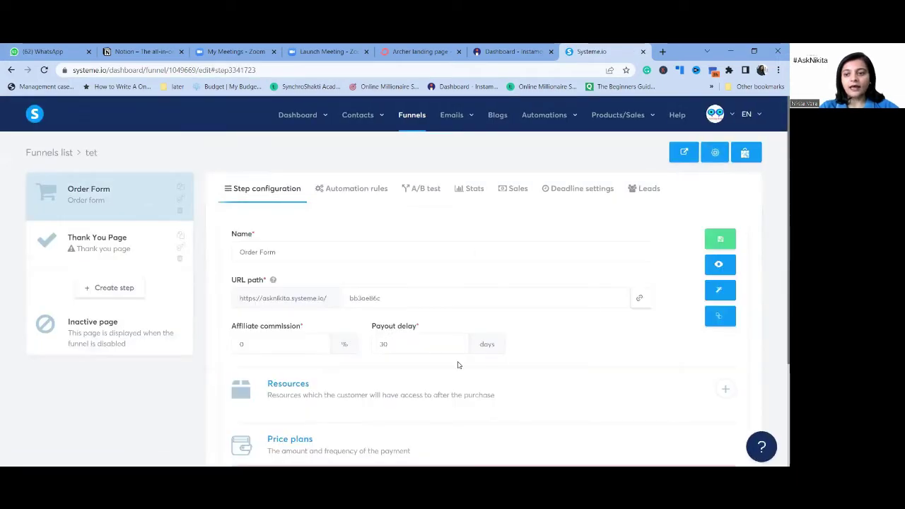
pyautogui.click(721, 291)
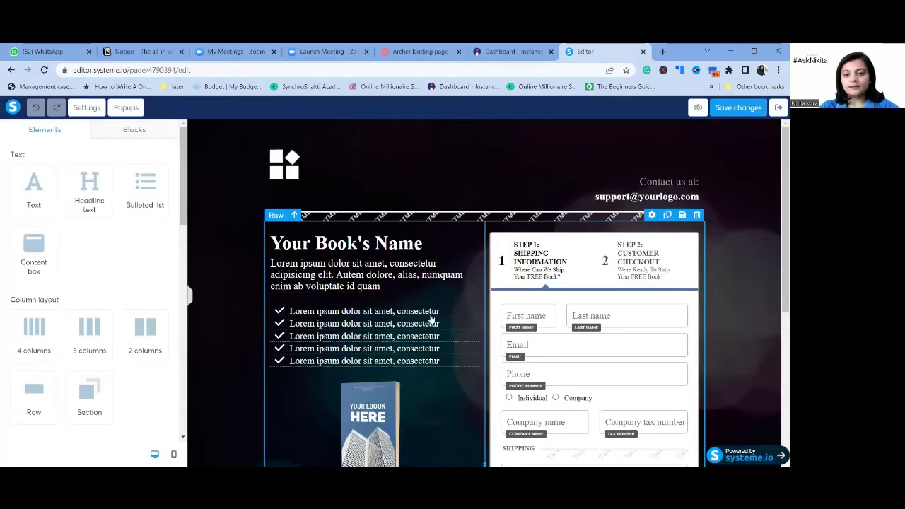
# Step: Overwrite the first bullet's Lorem ipsum text with 'dfjldkjfldjflkdmf c', then go to the Instamojo dashboard
pyautogui.click(412, 314)
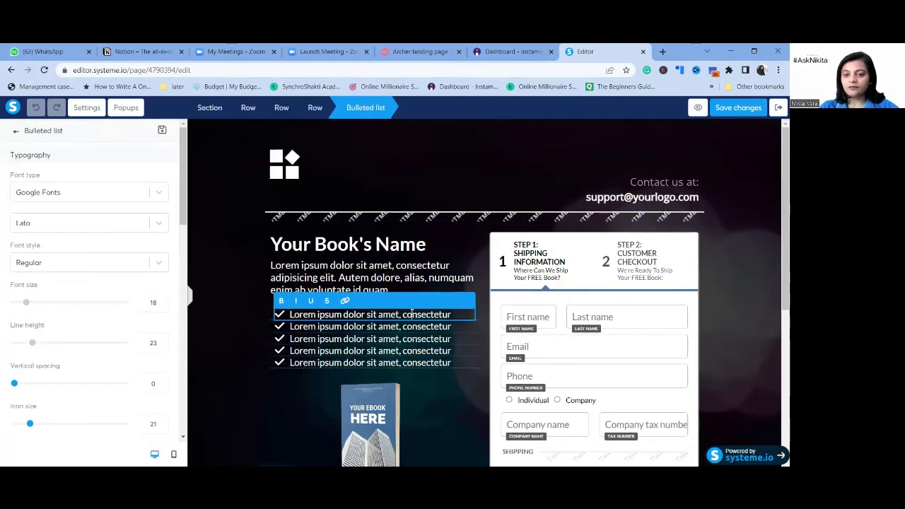
pyautogui.moveTo(452, 315); pyautogui.dragTo(289, 309)
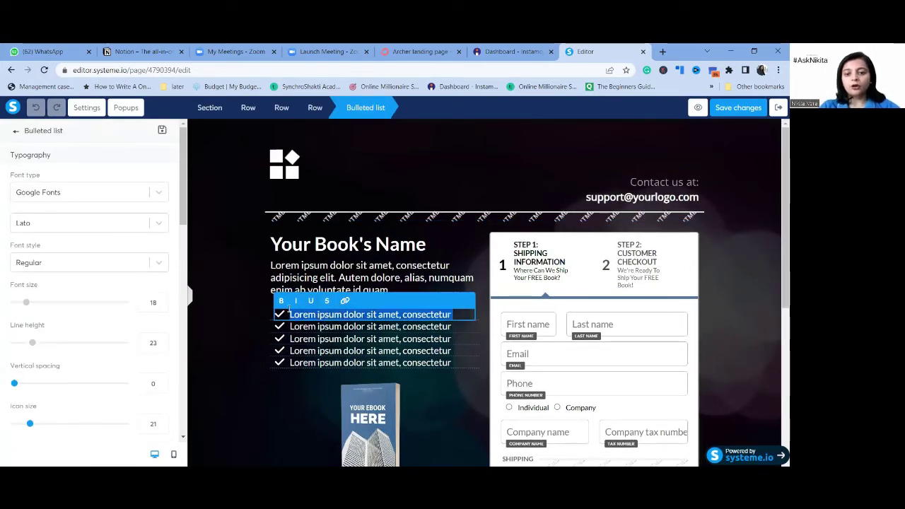
pyautogui.write('dfjldkjfldjflkdmf c.jfldjf')
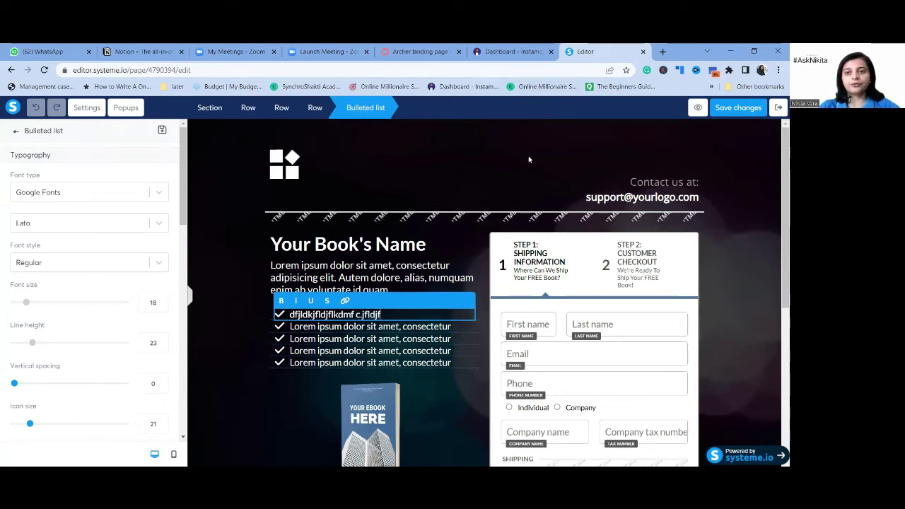
pyautogui.click(499, 46)
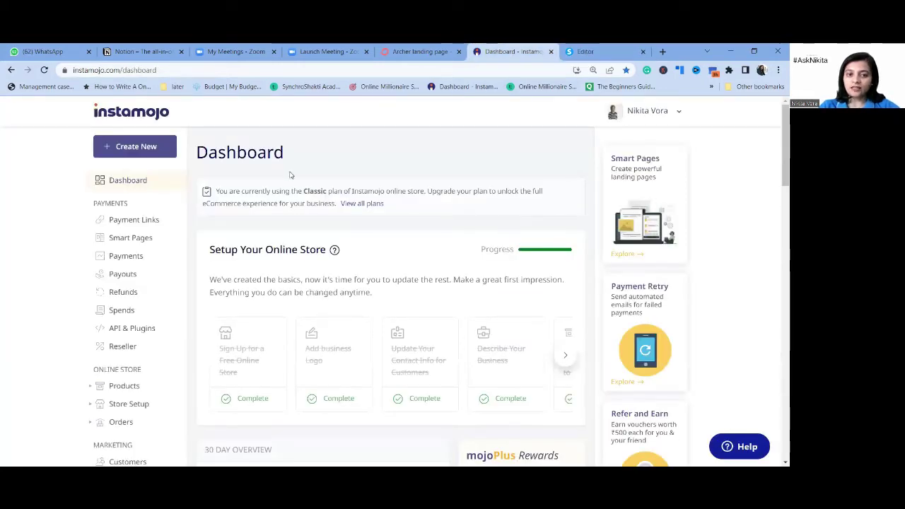
# Step: Start a new Instamojo smart page titled 'tet'
pyautogui.click(127, 240)
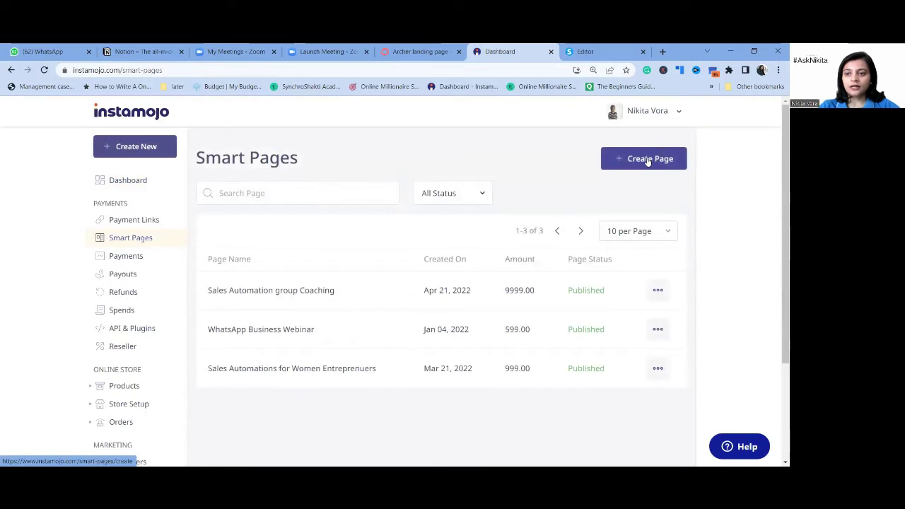
pyautogui.click(648, 160)
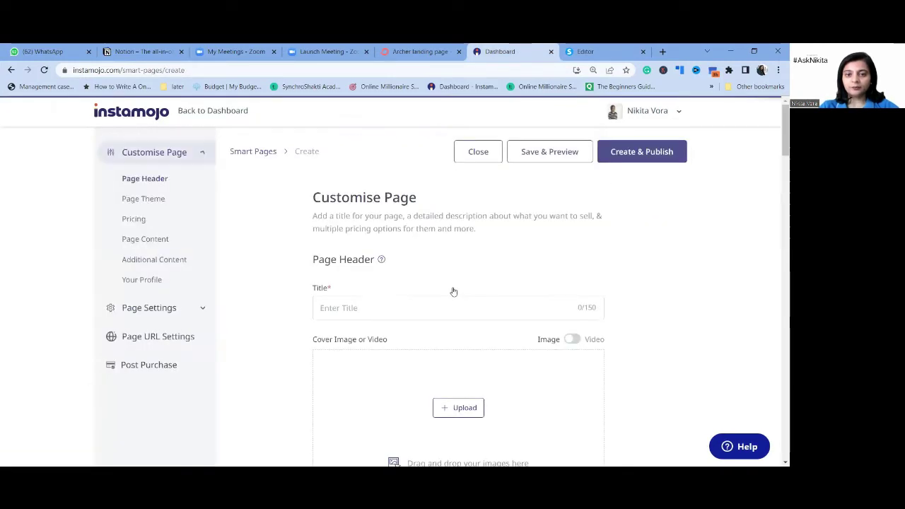
pyautogui.scroll(-2, 416, 306)
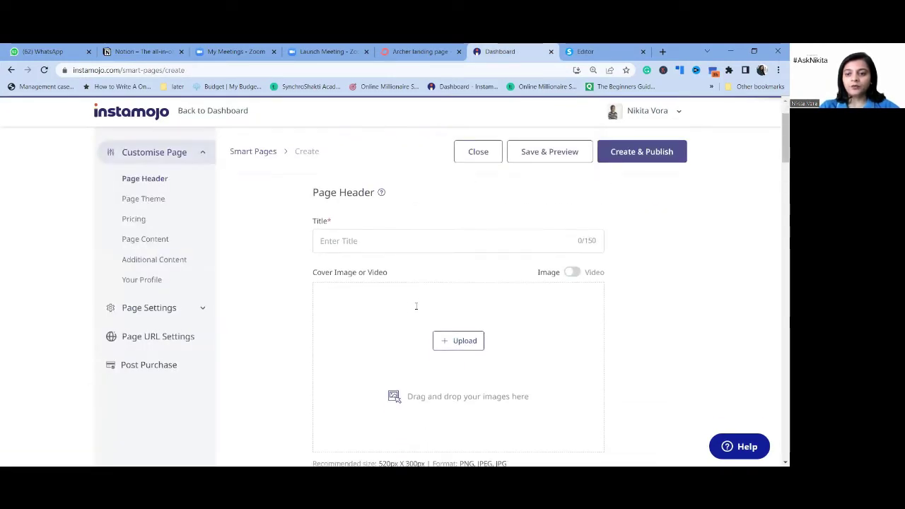
pyautogui.click(406, 226)
pyautogui.write('tet')
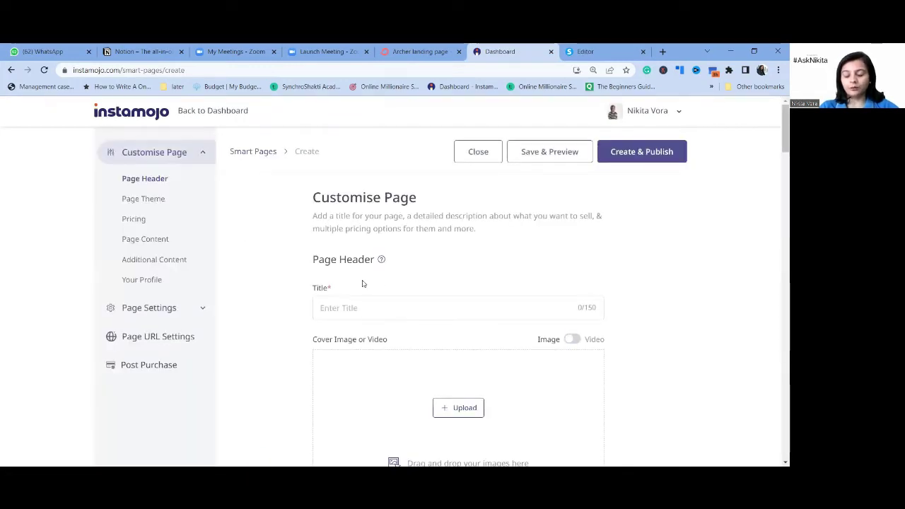
# Step: Give the smart page the Autumn theme with Light Mode enabled
pyautogui.scroll(-5, 365, 391)
pyautogui.click(427, 362)
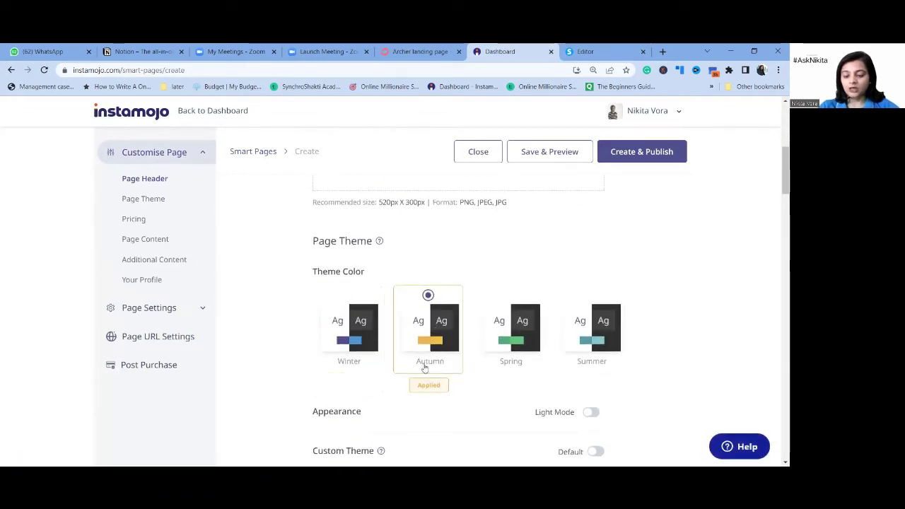
pyautogui.scroll(-4, 424, 366)
pyautogui.scroll(3, 420, 241)
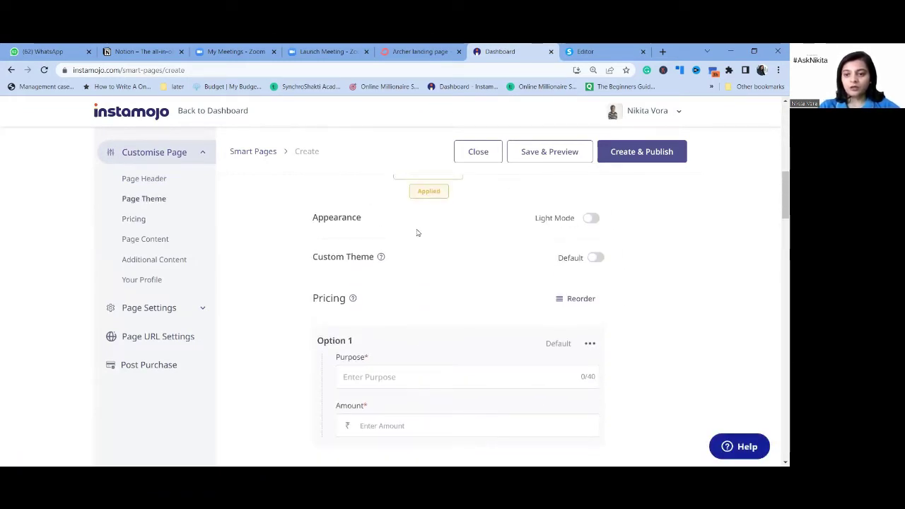
pyautogui.click(591, 220)
# Step: Set the Option 1 pricing purpose to 'regitration for event'
pyautogui.scroll(-3, 467, 309)
pyautogui.scroll(-1, 468, 310)
pyautogui.scroll(2, 468, 306)
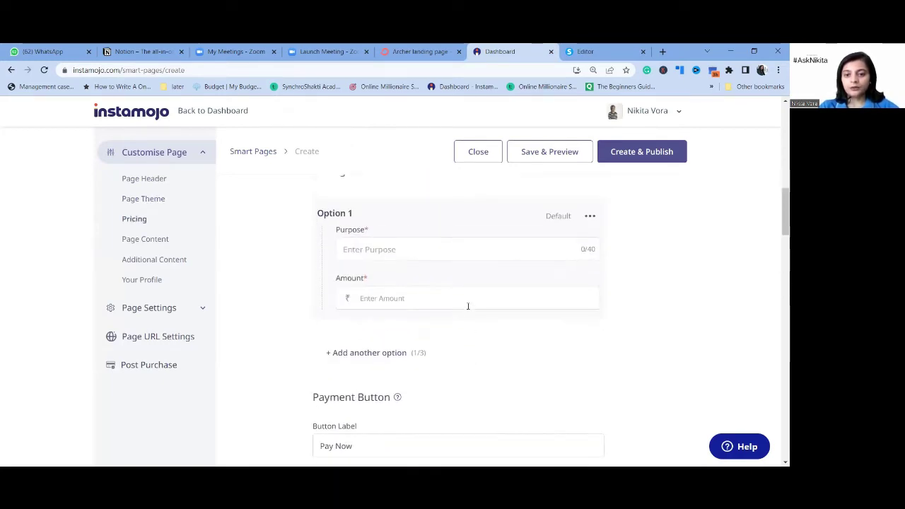
pyautogui.click(415, 246)
pyautogui.write('ret')
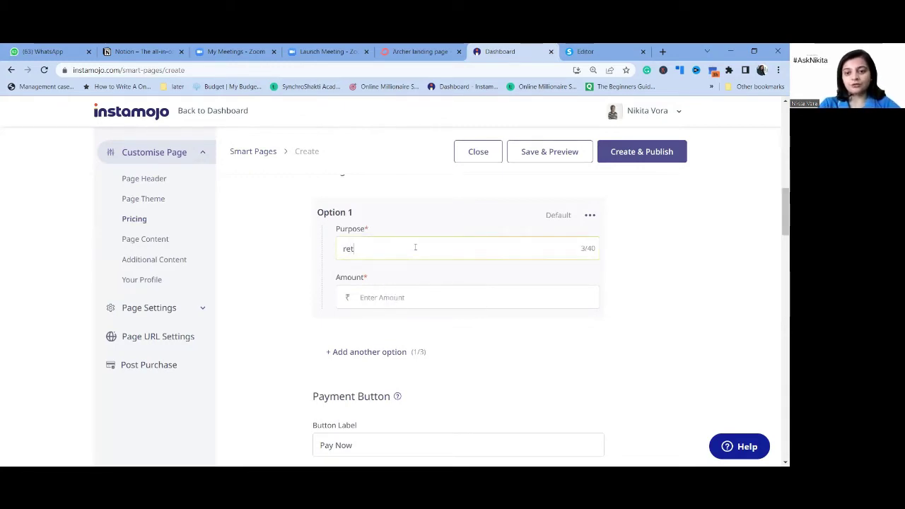
pyautogui.write('git')
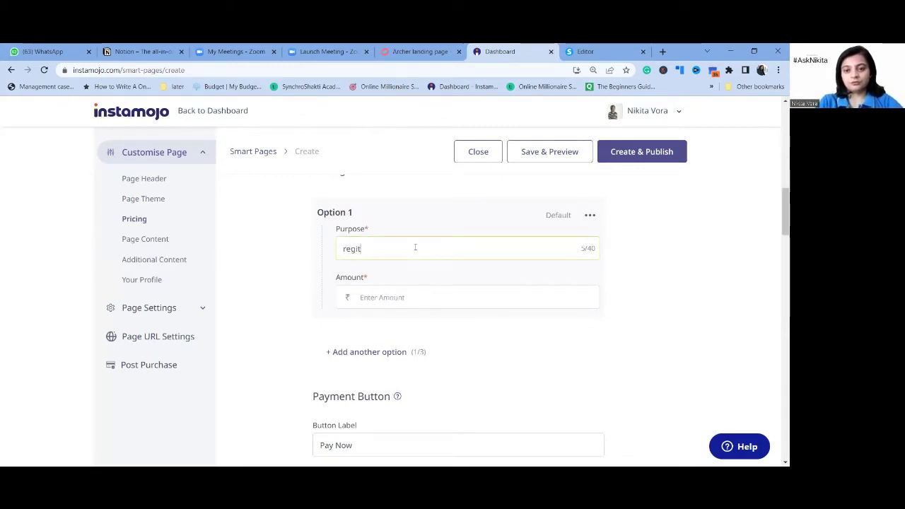
pyautogui.write('ration fo')
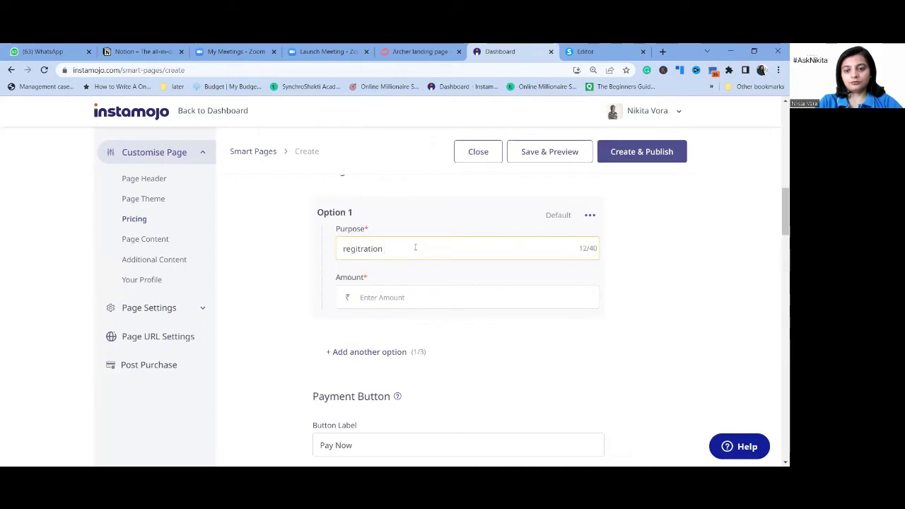
pyautogui.press('BackSpace')
pyautogui.press('BackSpace')
pyautogui.press('BackSpace')
pyautogui.press('BackSpace')
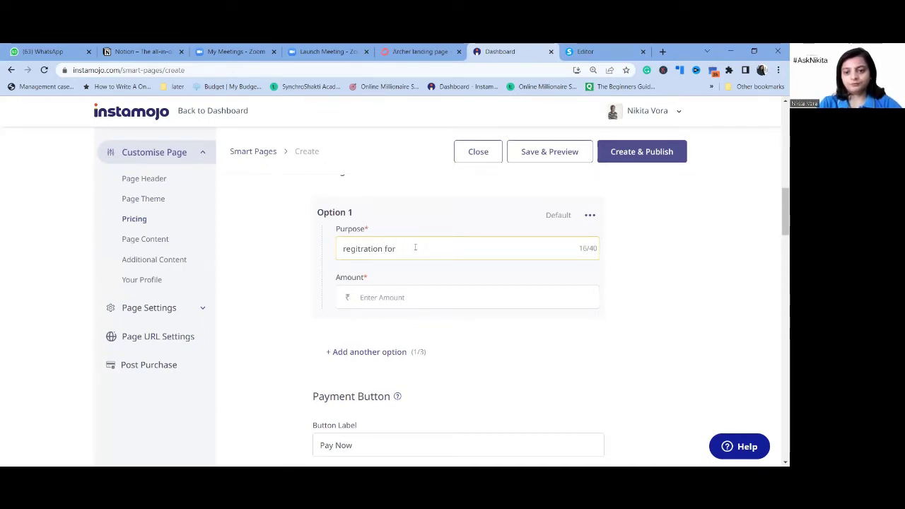
pyautogui.press('BackSpace')
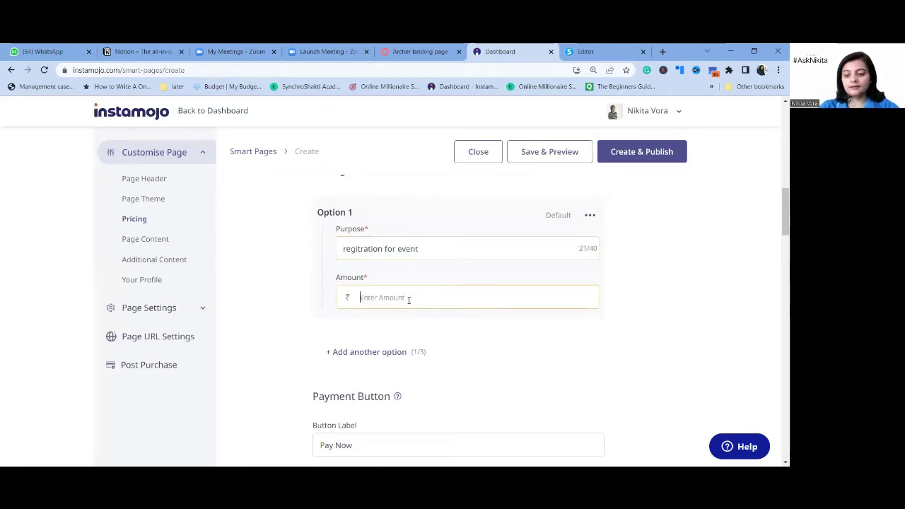
pyautogui.scroll(-15, 427, 358)
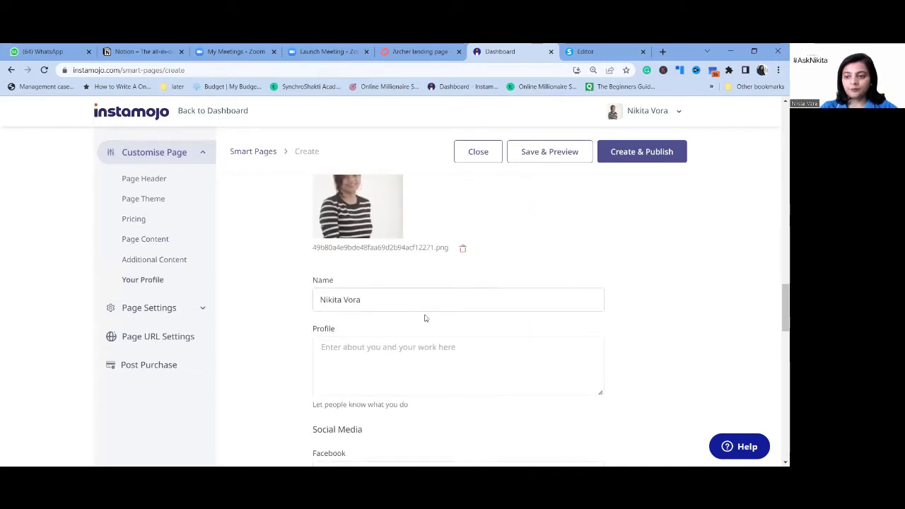
pyautogui.scroll(-3, 426, 318)
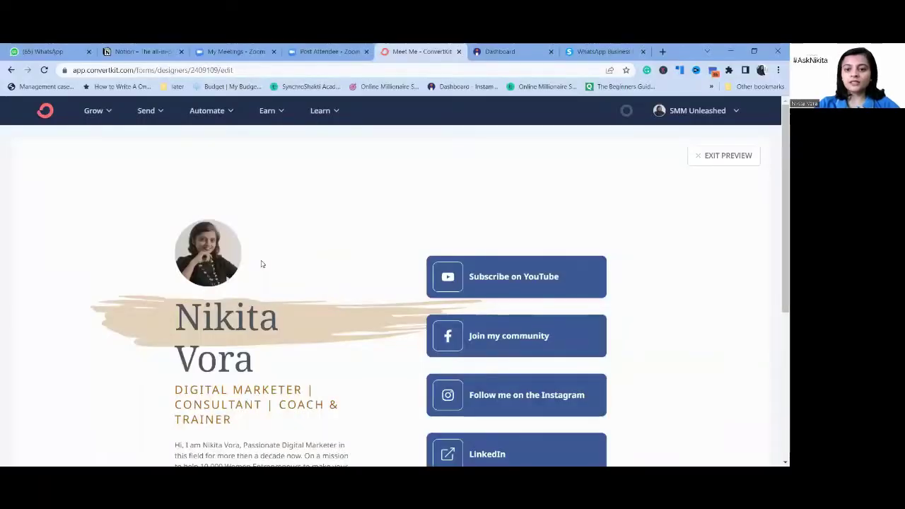
pyautogui.scroll(-2, 261, 262)
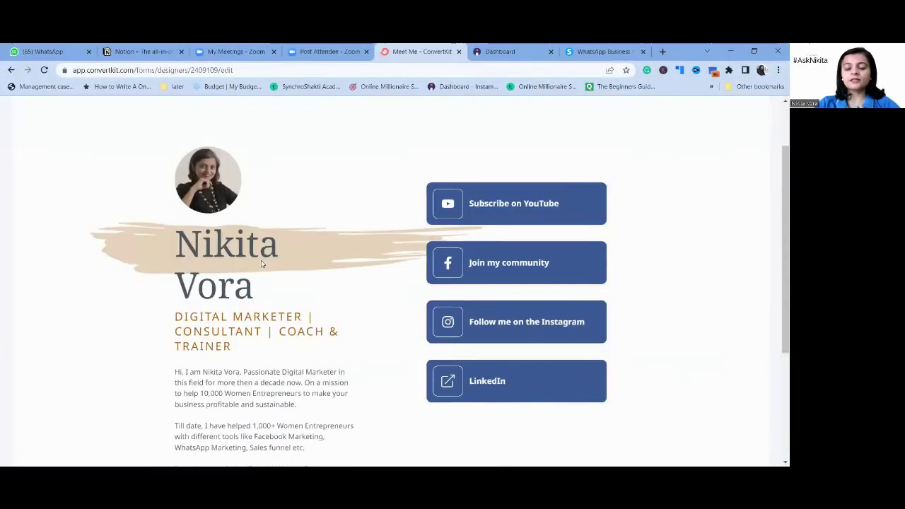
pyautogui.scroll(-2, 261, 263)
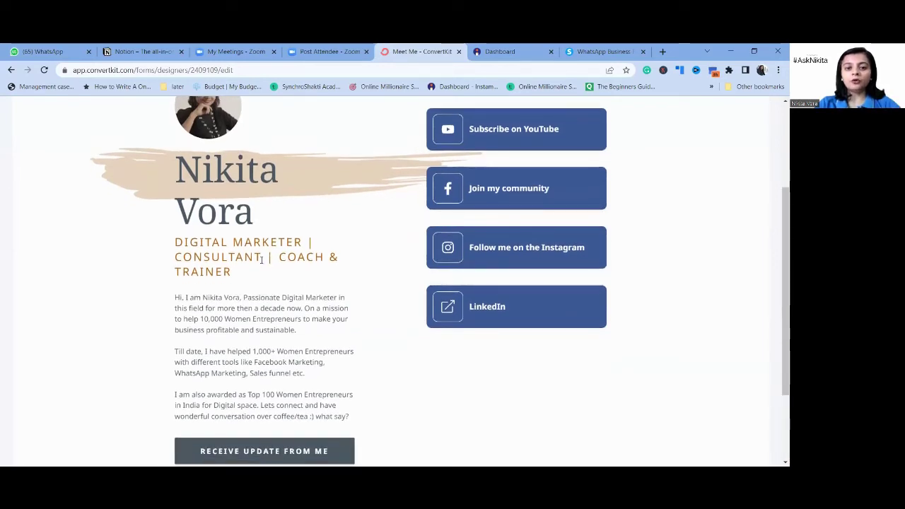
pyautogui.scroll(-2, 261, 262)
pyautogui.scroll(-1, 261, 264)
pyautogui.scroll(2, 259, 261)
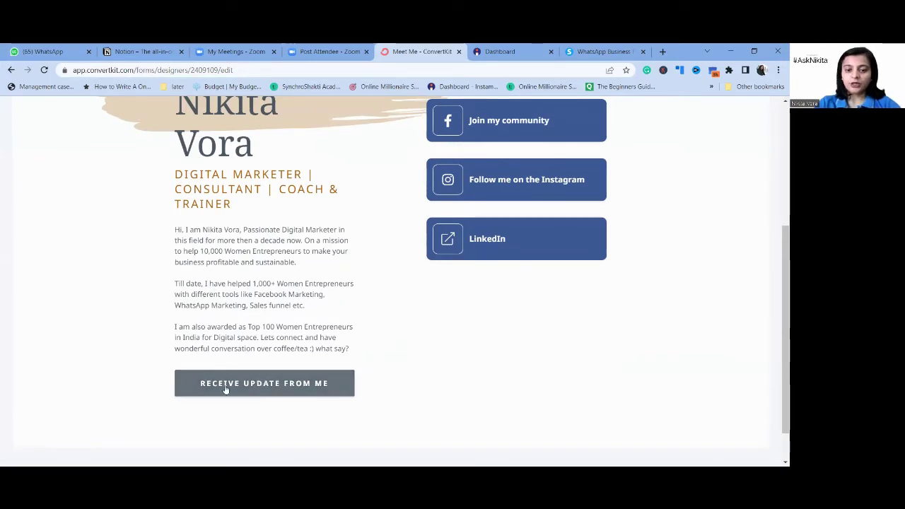
pyautogui.scroll(2, 344, 283)
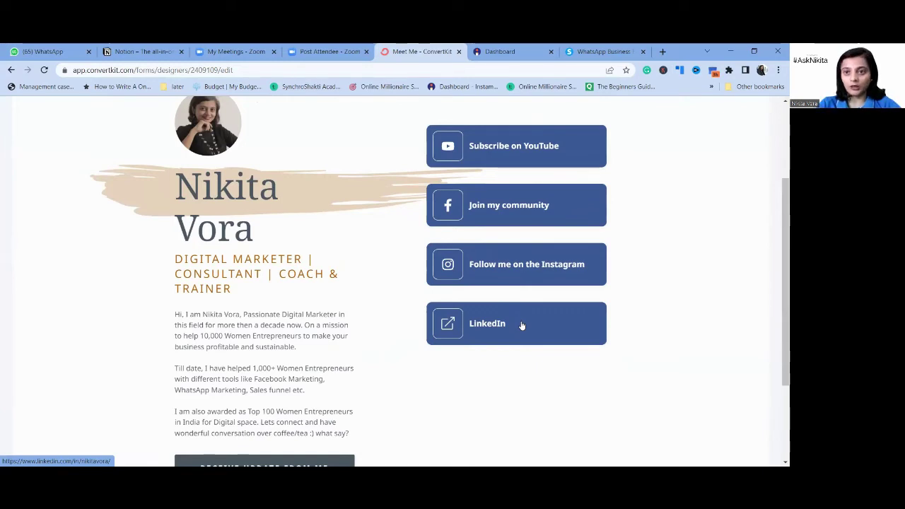
# Step: Copy the Sales Automation smart page link and load it in a new browser tab
pyautogui.click(523, 50)
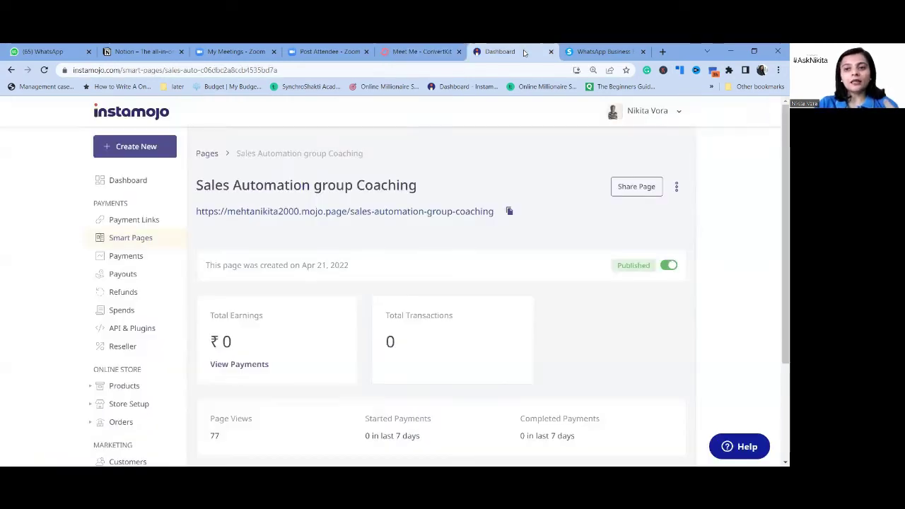
pyautogui.scroll(-1, 365, 226)
pyautogui.scroll(1, 365, 226)
pyautogui.click(508, 211)
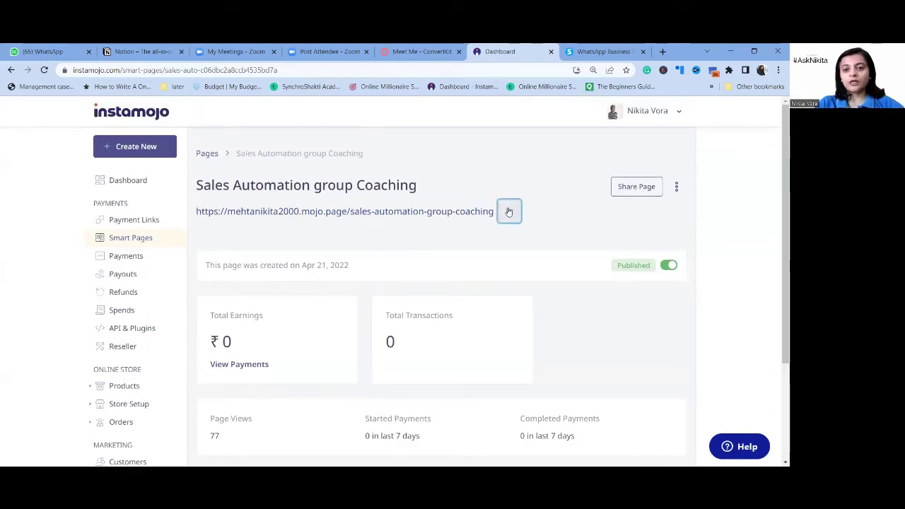
pyautogui.click(663, 52)
pyautogui.hotkey('ctrl', 'v')
pyautogui.press('Return')
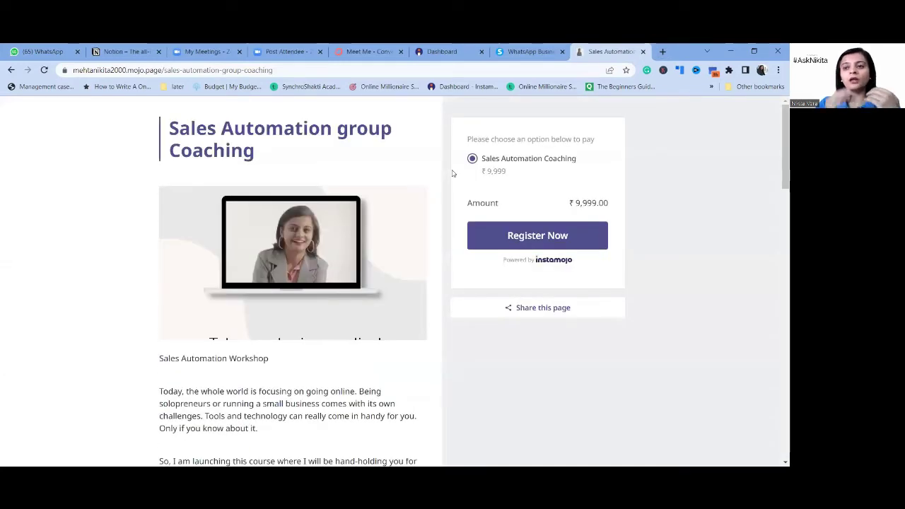
# Step: Review the page's learning objectives and deliverables, returning to the title and ₹9,999 price
pyautogui.scroll(-2, 454, 173)
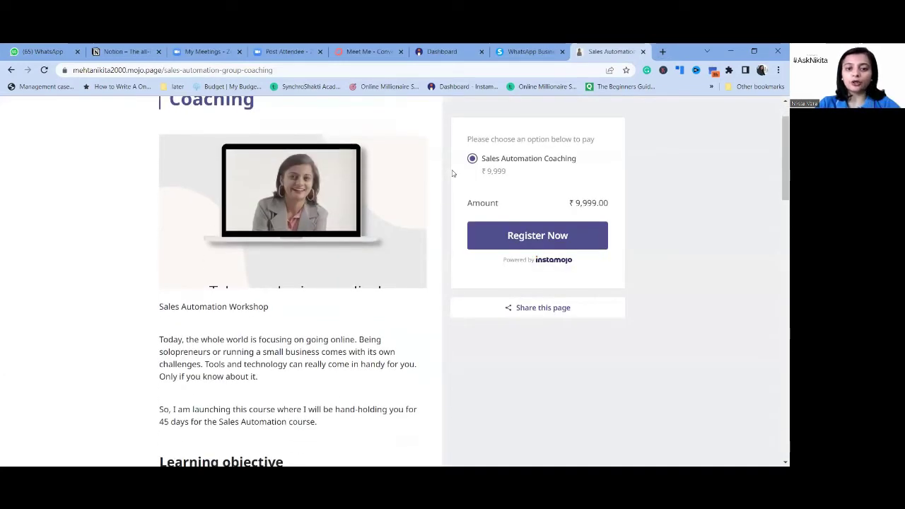
pyautogui.scroll(-2, 453, 173)
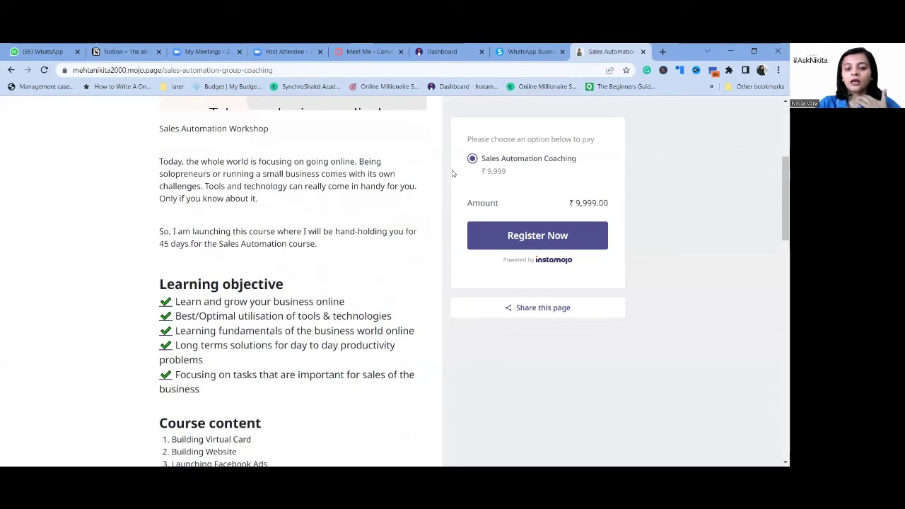
pyautogui.scroll(-2, 454, 174)
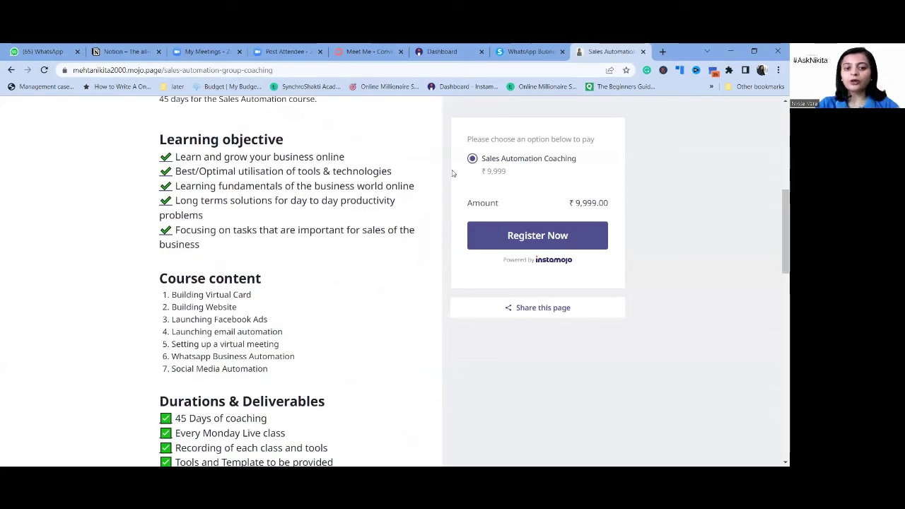
pyautogui.scroll(-1, 453, 173)
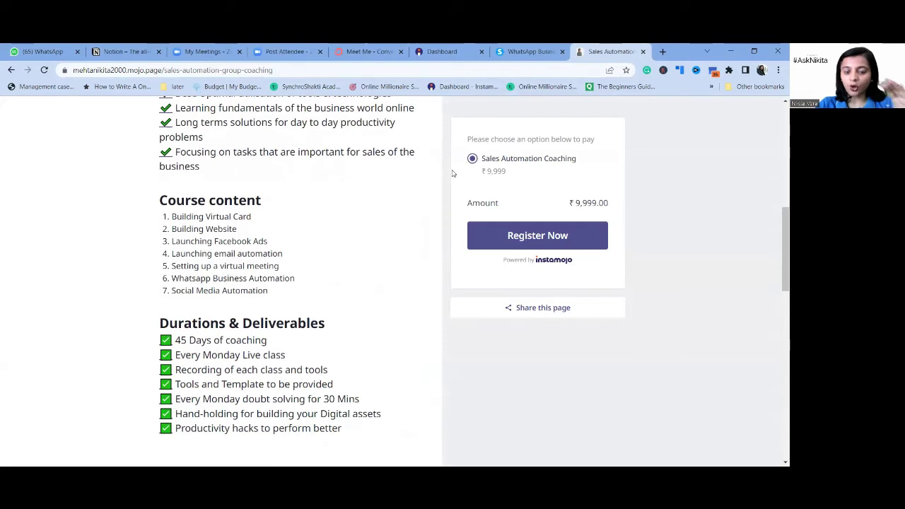
pyautogui.scroll(-2, 453, 173)
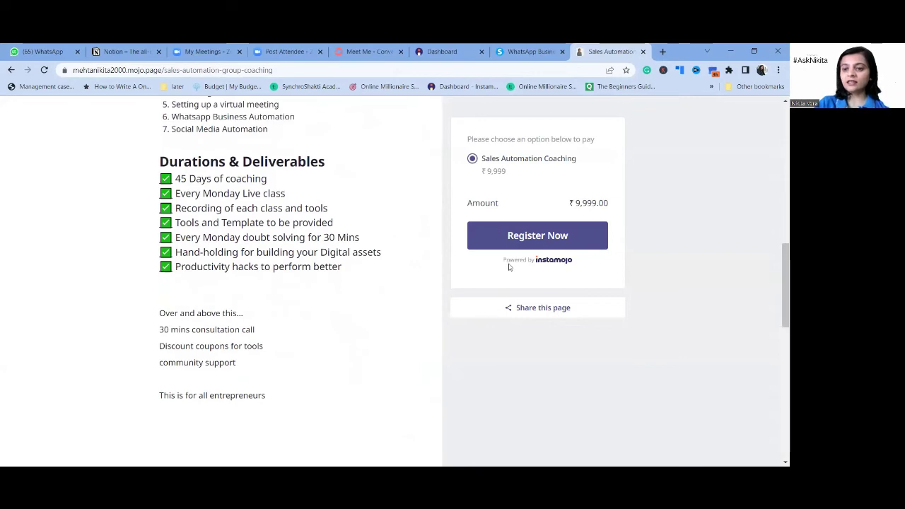
pyautogui.scroll(7, 360, 238)
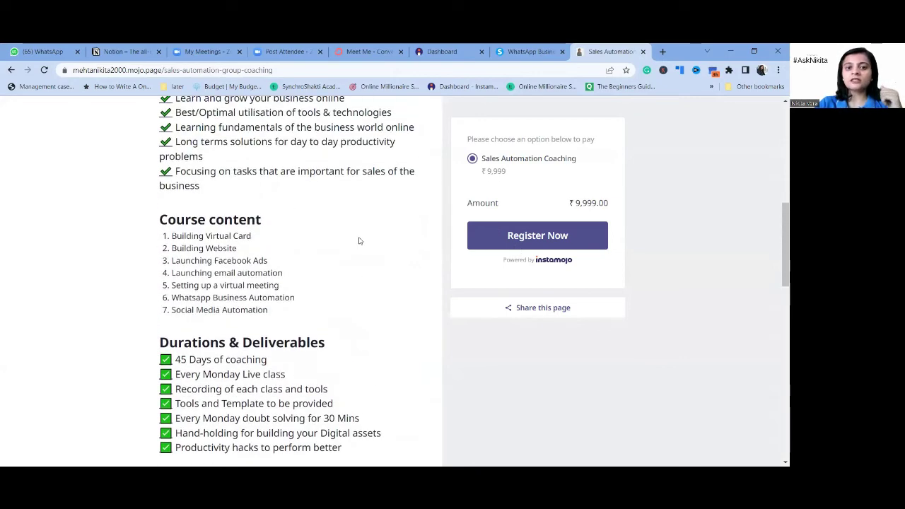
pyautogui.scroll(3, 359, 242)
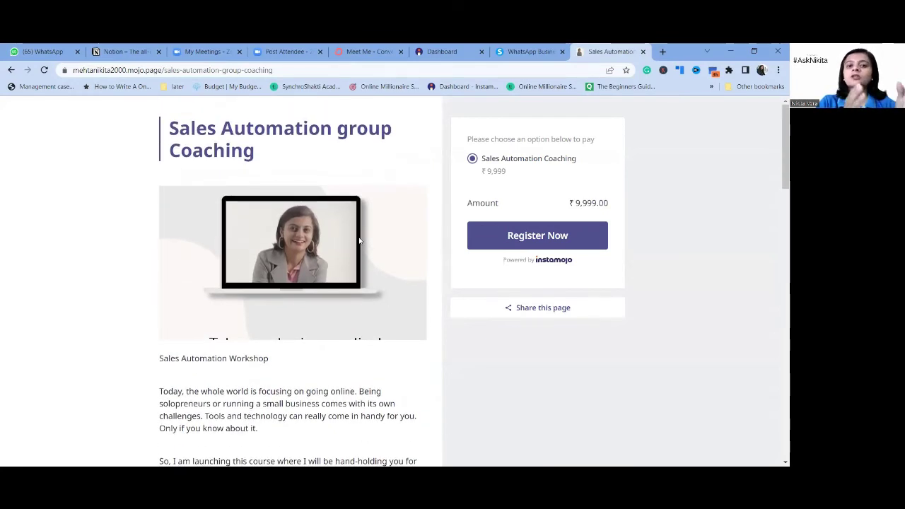
pyautogui.click(531, 51)
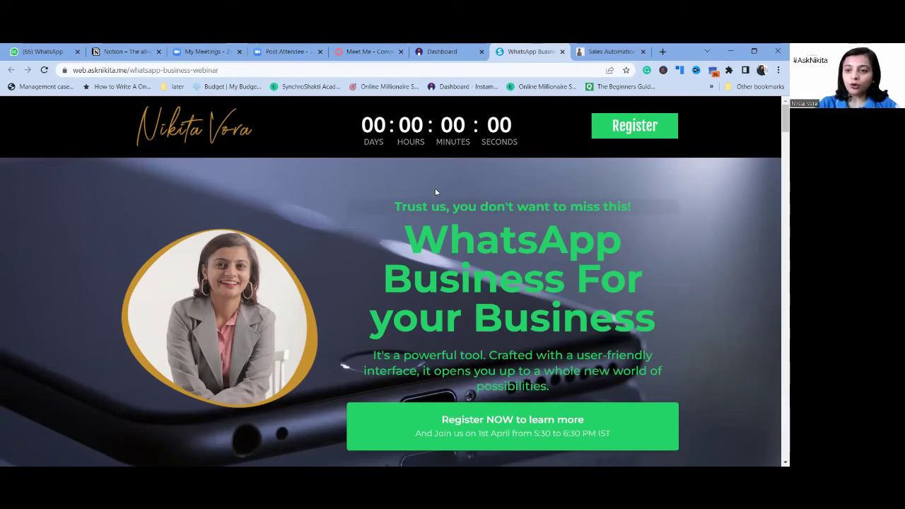
# Step: Scroll the WhatsApp Business webinar page past its bonuses and testimonials to the who-is-this-for section
pyautogui.scroll(-1, 436, 192)
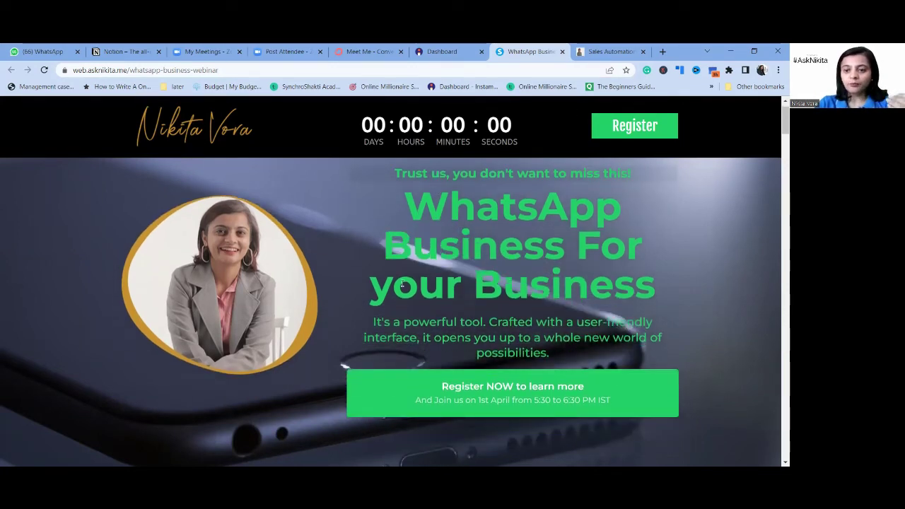
pyautogui.scroll(-5, 410, 279)
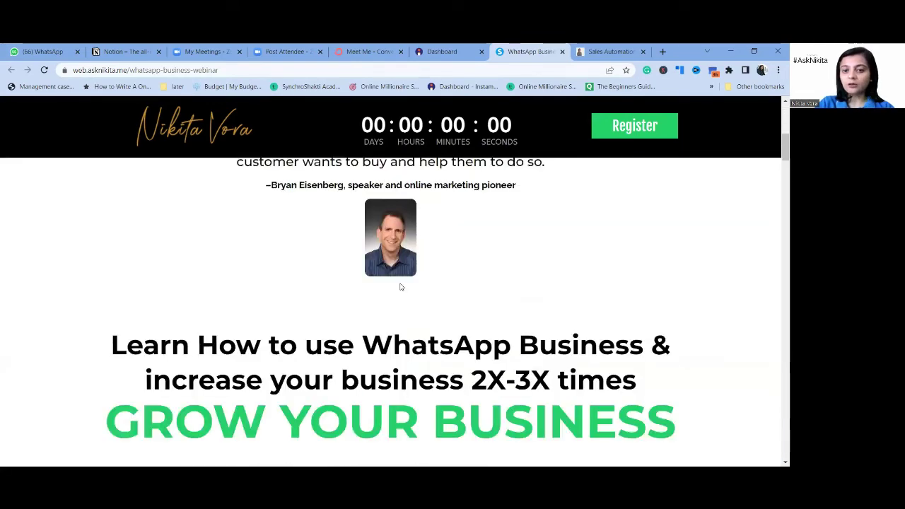
pyautogui.scroll(-2, 400, 287)
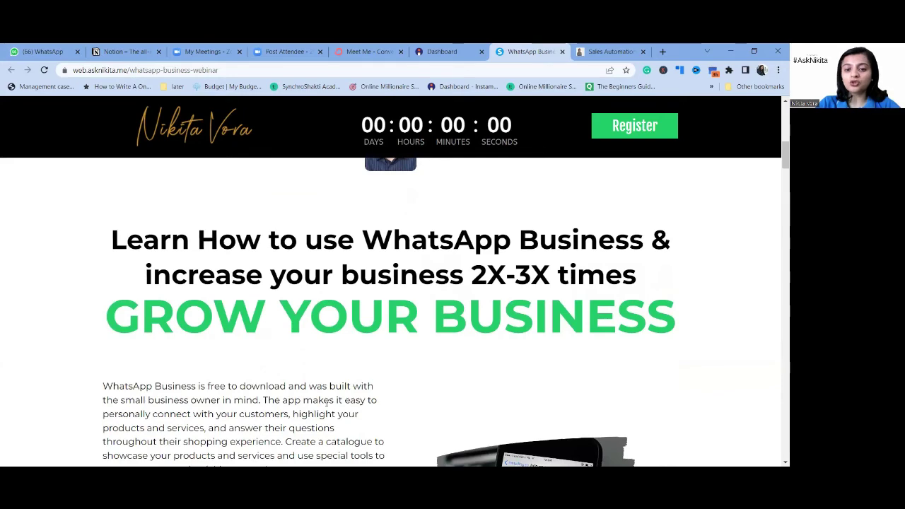
pyautogui.scroll(-1, 326, 402)
pyautogui.scroll(-1, 326, 401)
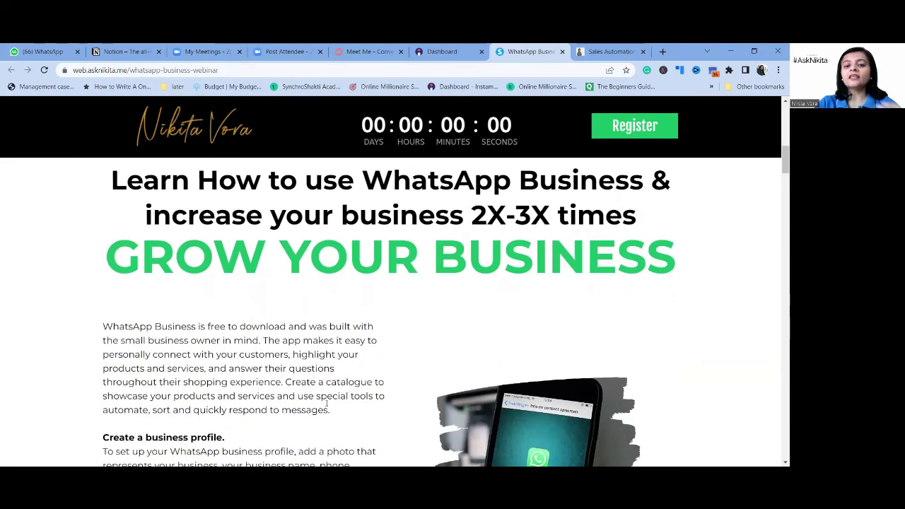
pyautogui.scroll(-3, 326, 403)
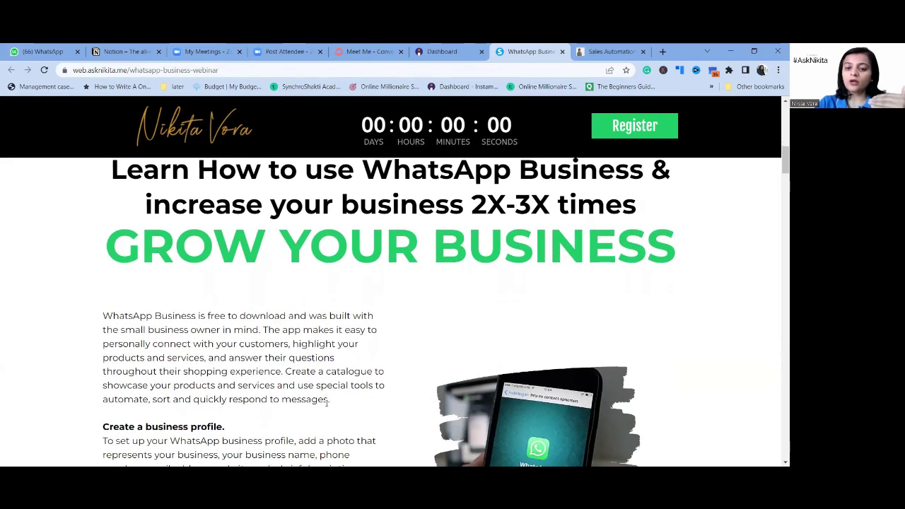
pyautogui.scroll(-8, 326, 403)
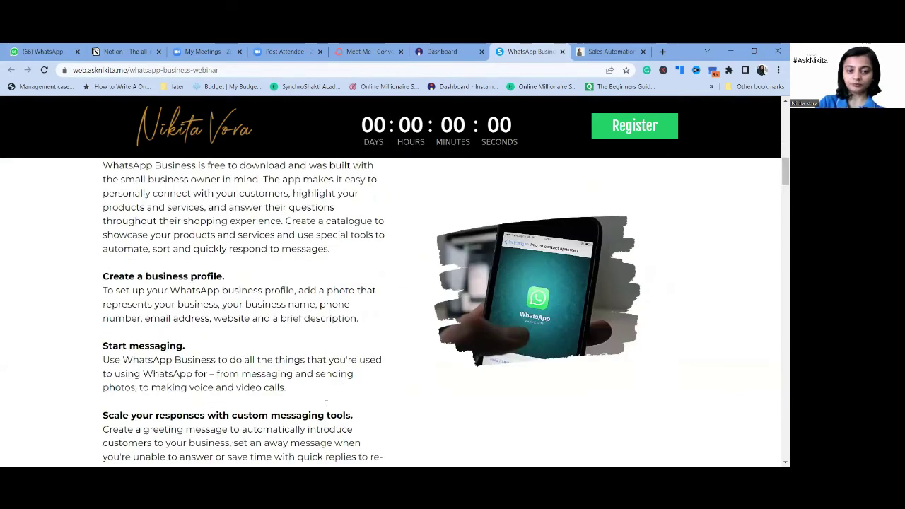
pyautogui.scroll(-11, 326, 407)
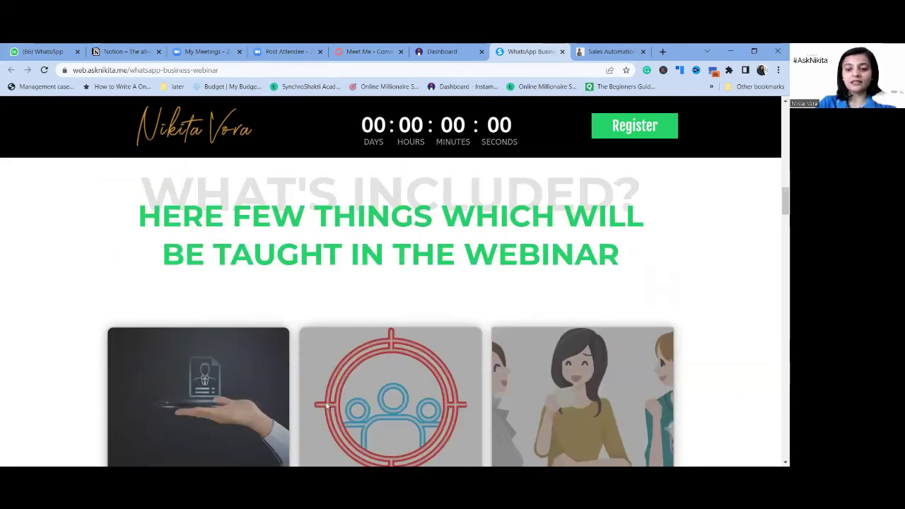
pyautogui.scroll(-15, 327, 406)
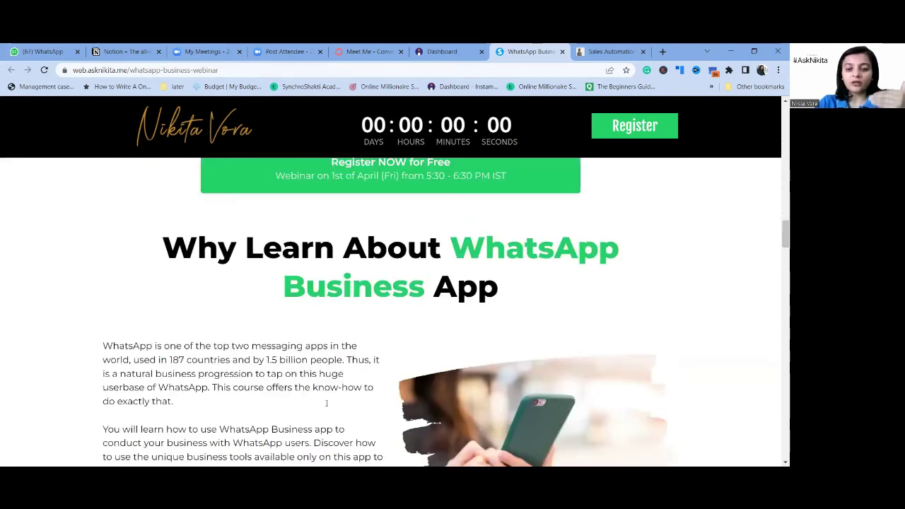
pyautogui.scroll(-9, 327, 406)
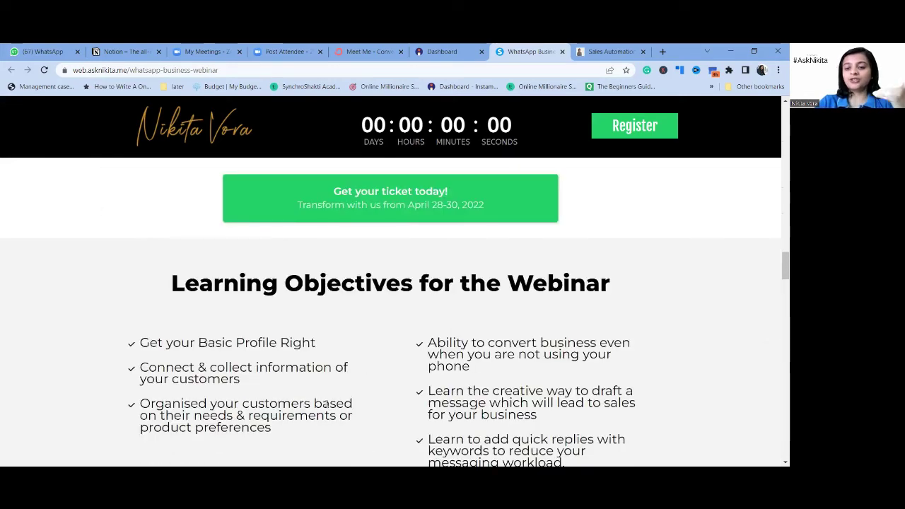
pyautogui.scroll(-15, 327, 406)
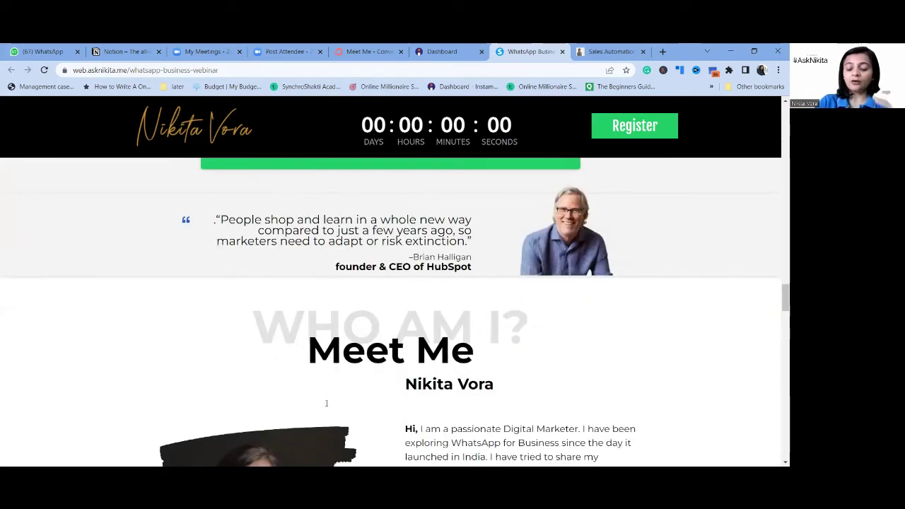
pyautogui.scroll(-3, 327, 406)
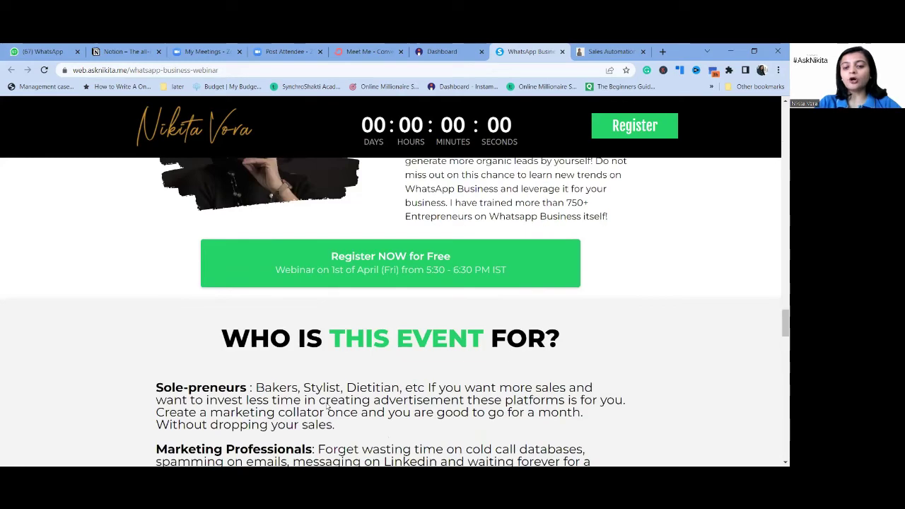
pyautogui.scroll(-3, 327, 406)
pyautogui.scroll(-3, 327, 403)
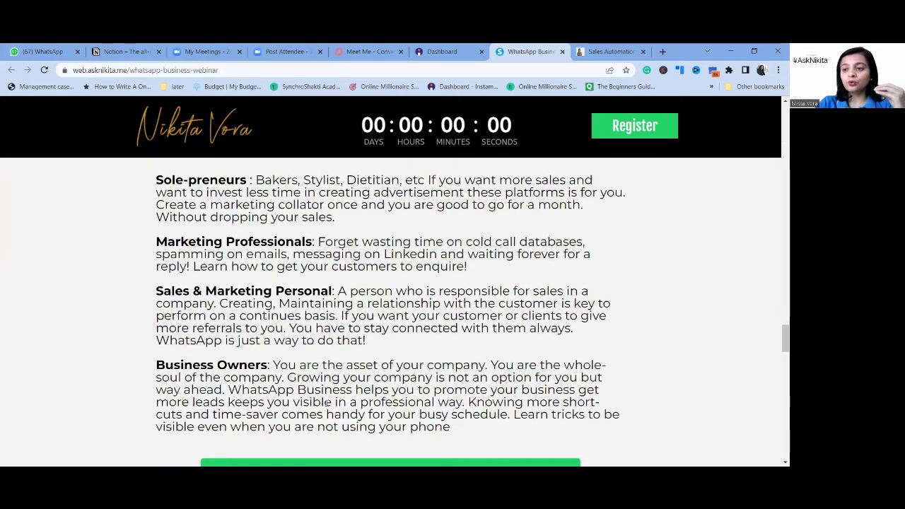
pyautogui.scroll(-10, 326, 403)
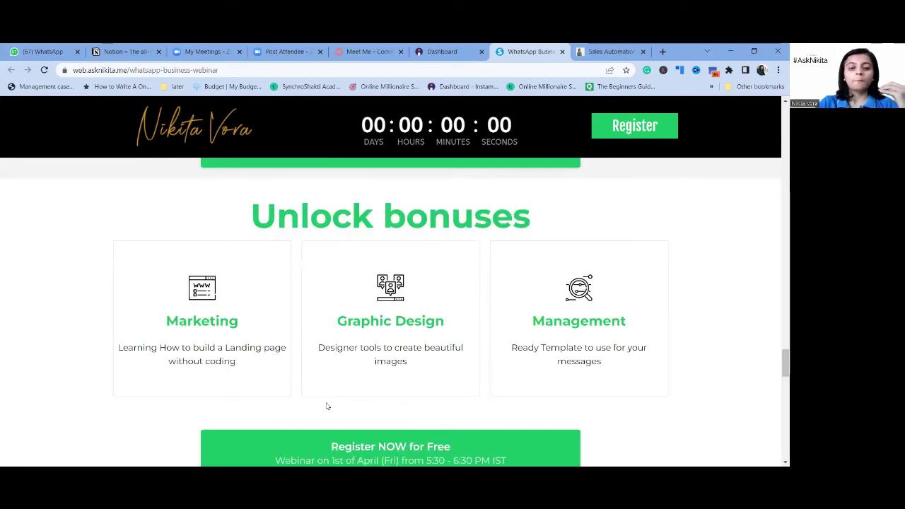
pyautogui.scroll(-10, 327, 404)
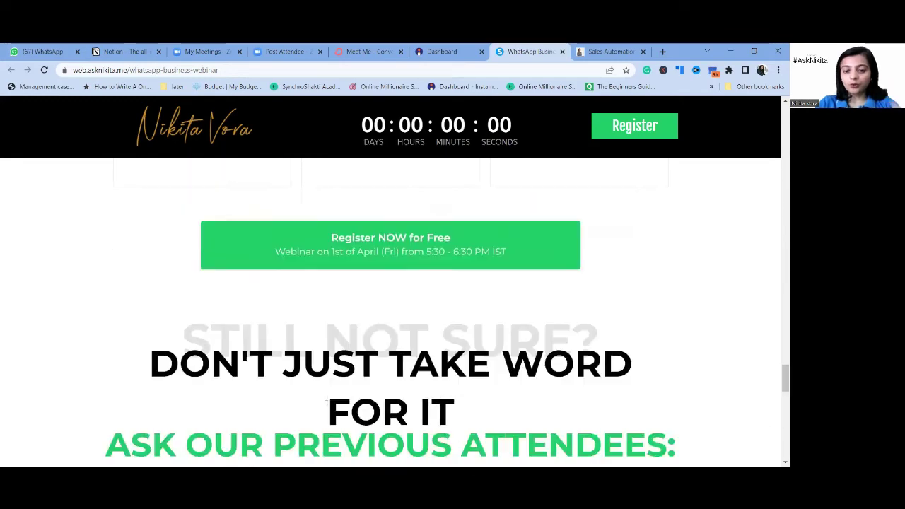
pyautogui.scroll(-6, 327, 403)
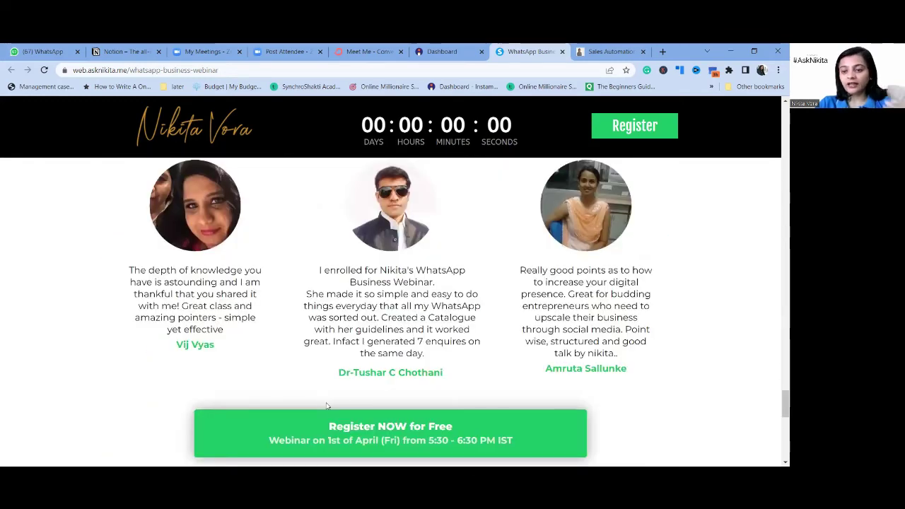
pyautogui.scroll(-3, 326, 403)
pyautogui.scroll(-5, 326, 403)
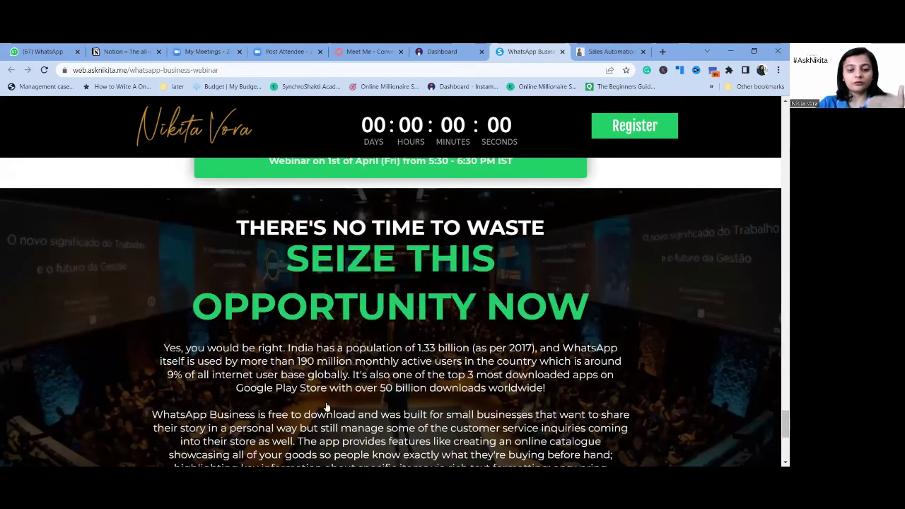
pyautogui.scroll(-5, 327, 407)
pyautogui.scroll(-2, 326, 407)
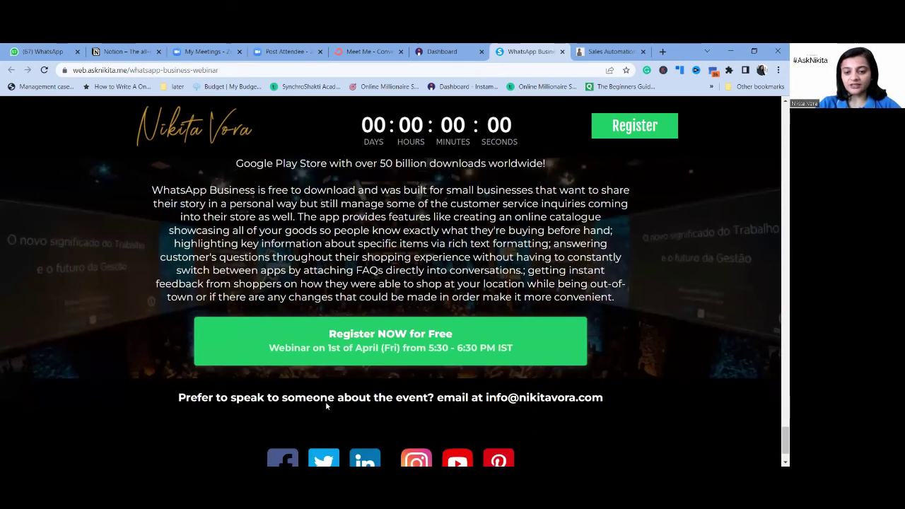
pyautogui.scroll(7, 327, 407)
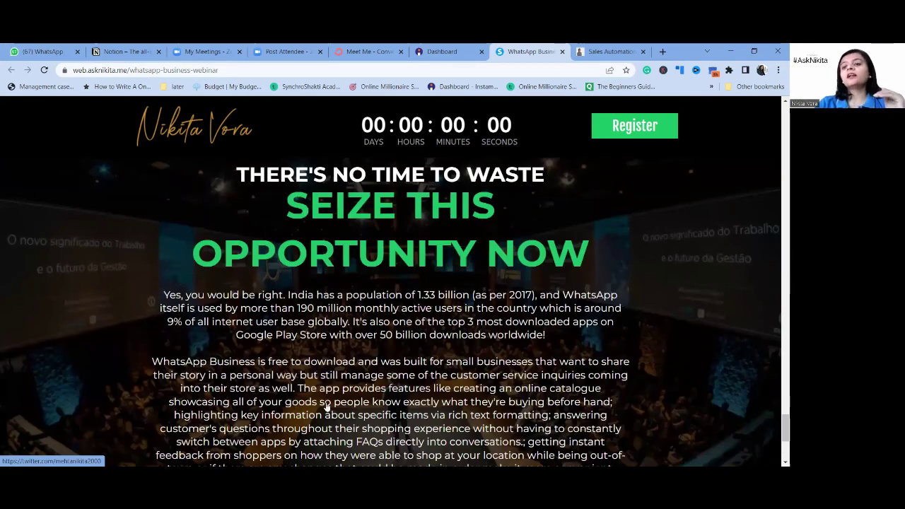
pyautogui.scroll(6, 326, 403)
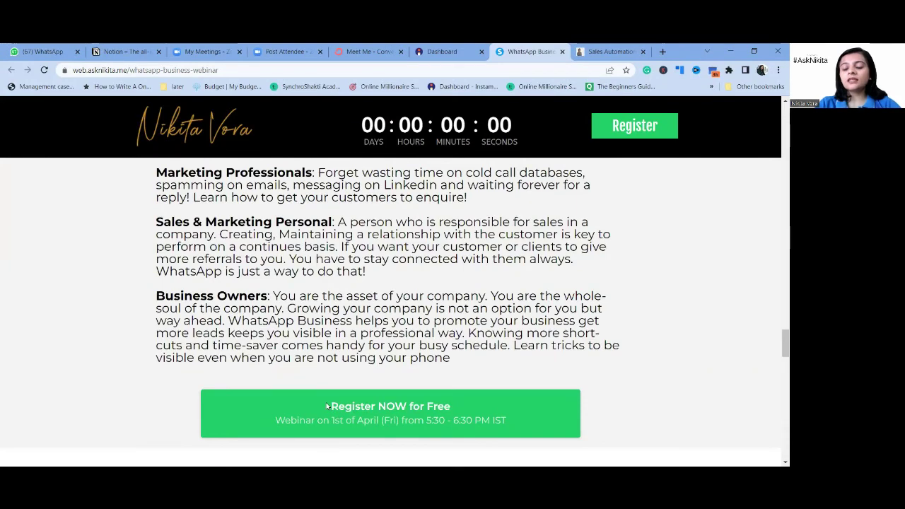